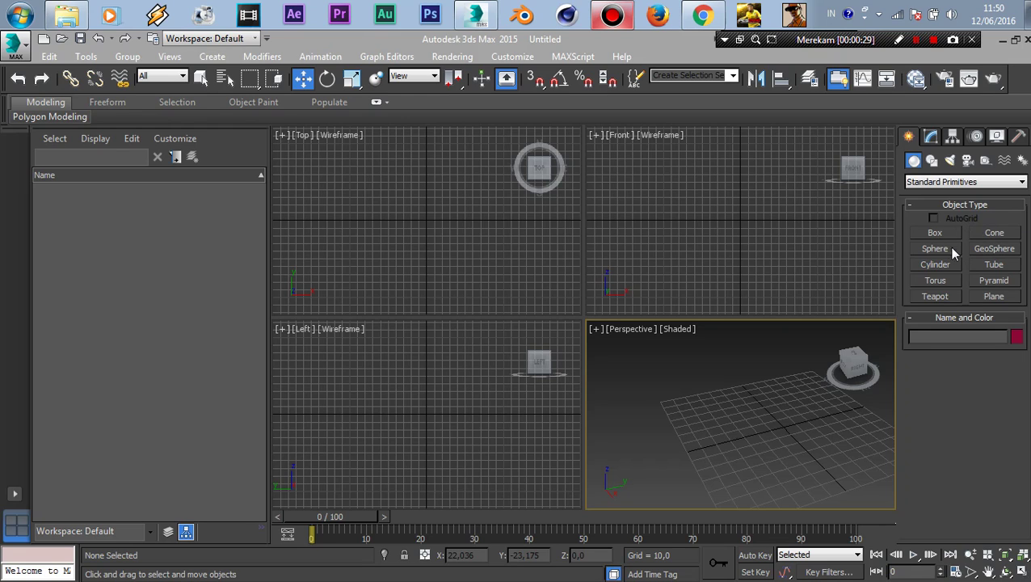
Look through the Modify, Hierarchy and Display panels, then go back to the Create panel
middle_drag(778, 447, 740, 448)
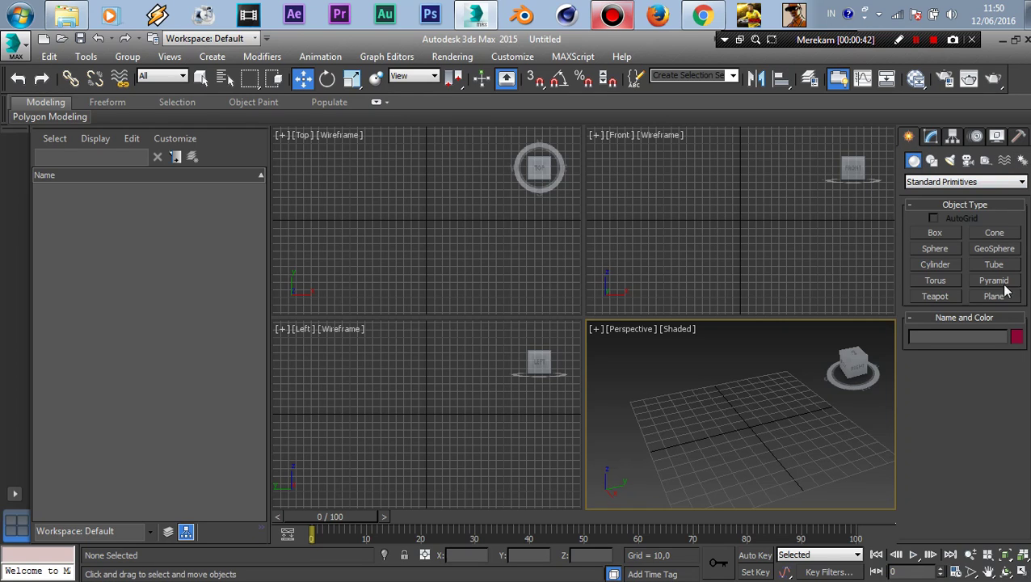
click(910, 137)
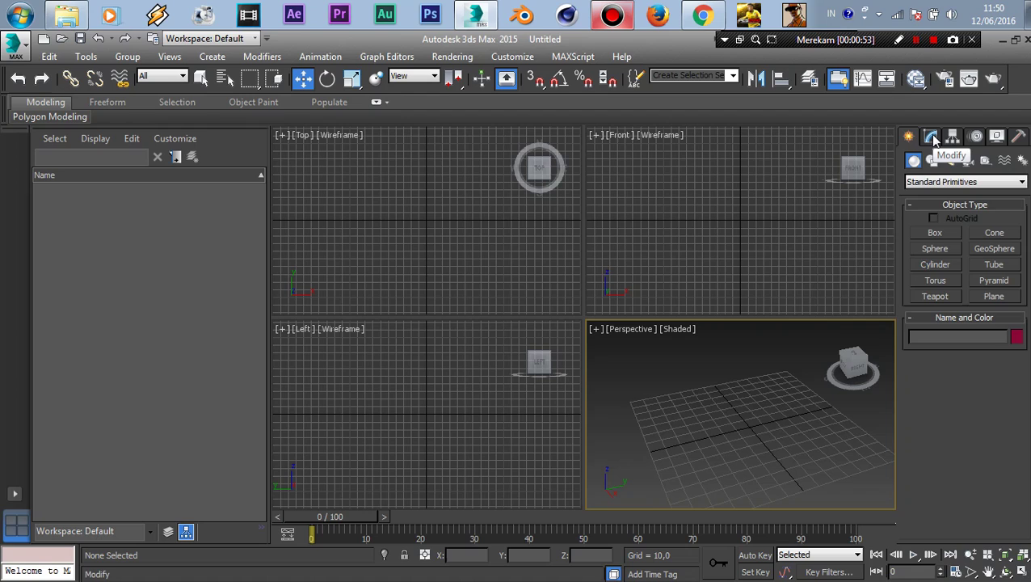
click(931, 137)
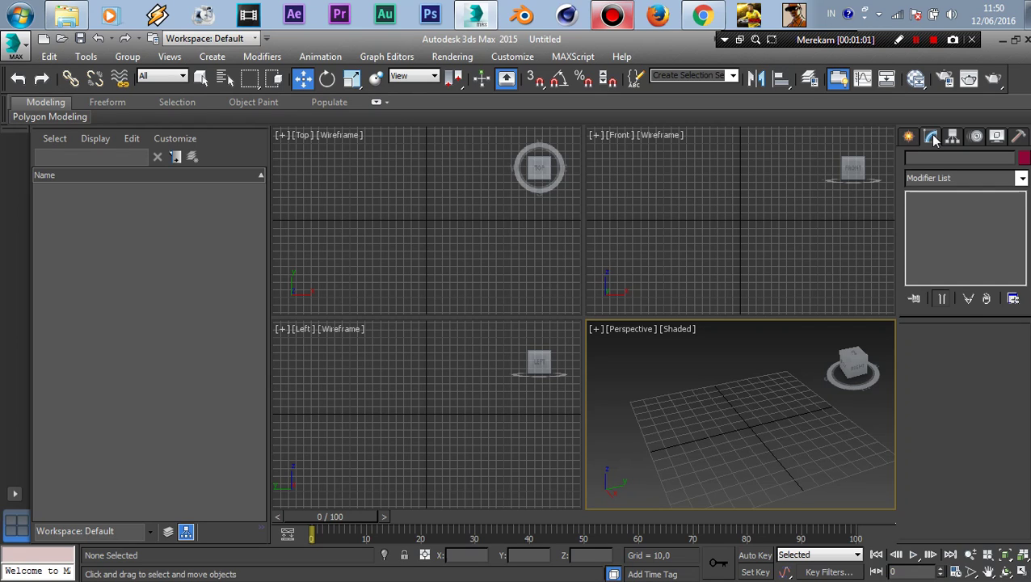
click(952, 138)
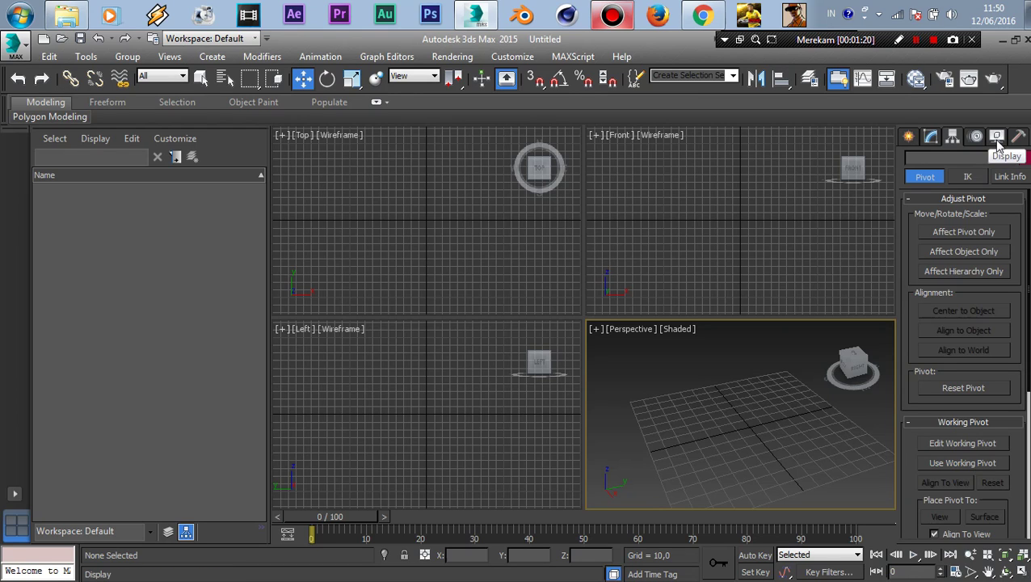
click(997, 137)
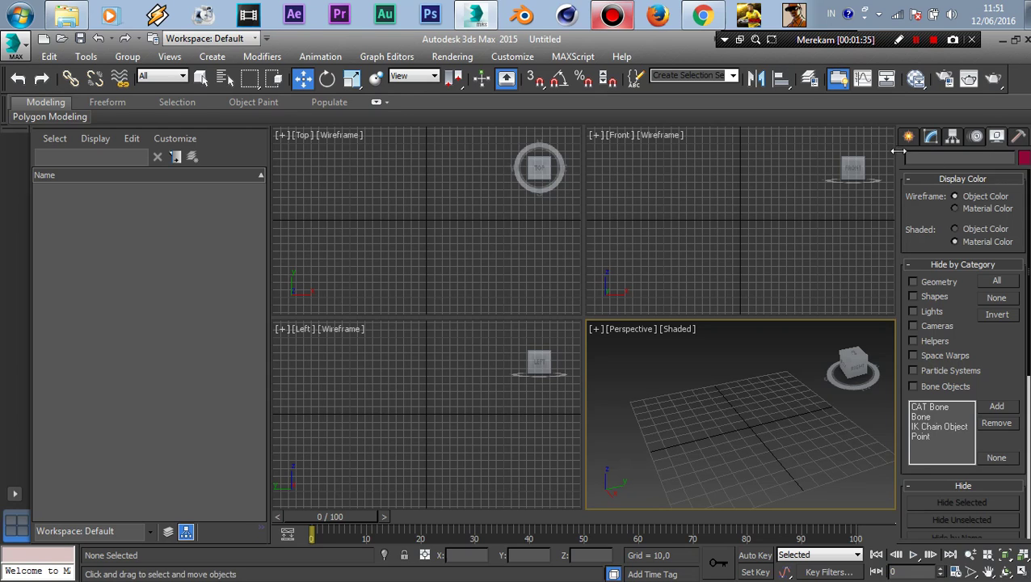
click(926, 137)
click(909, 137)
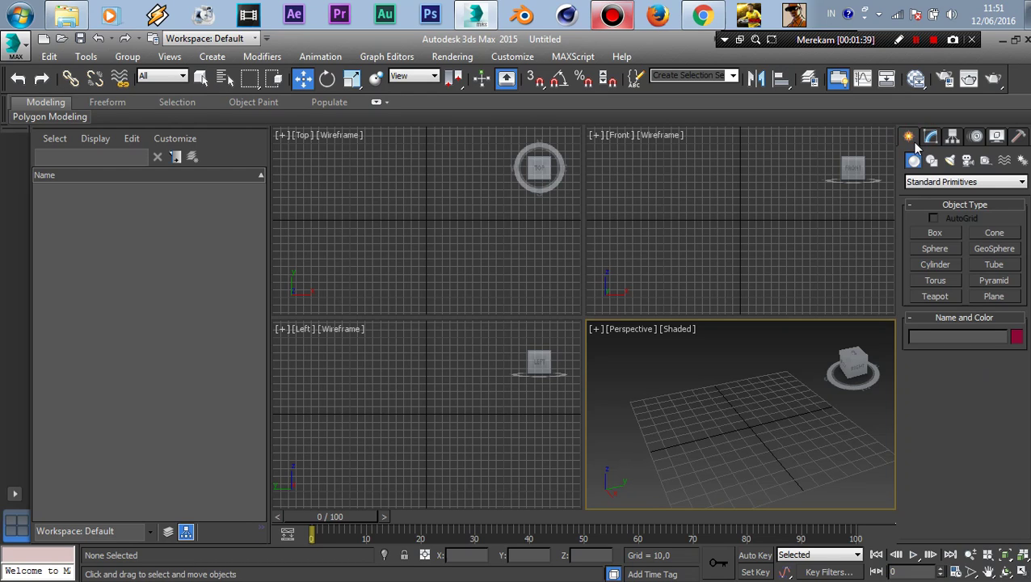
Switch the Create panel to the Shapes category and choose Line
click(923, 185)
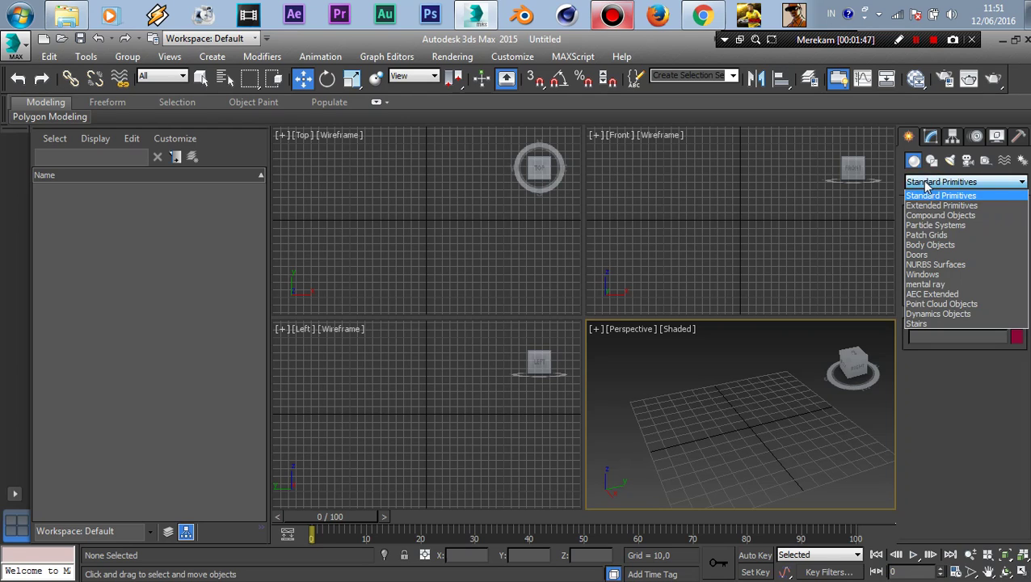
click(921, 189)
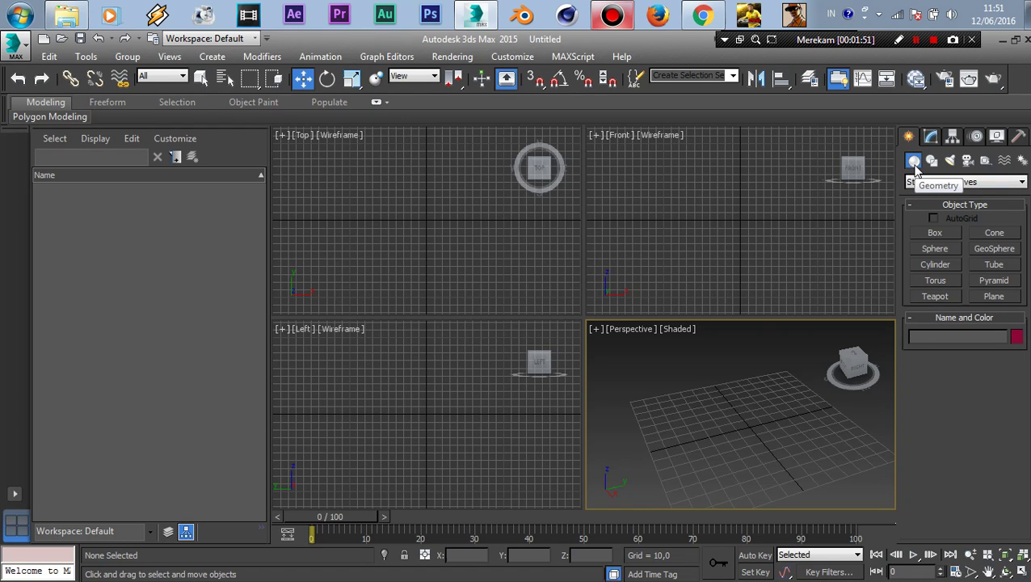
click(931, 161)
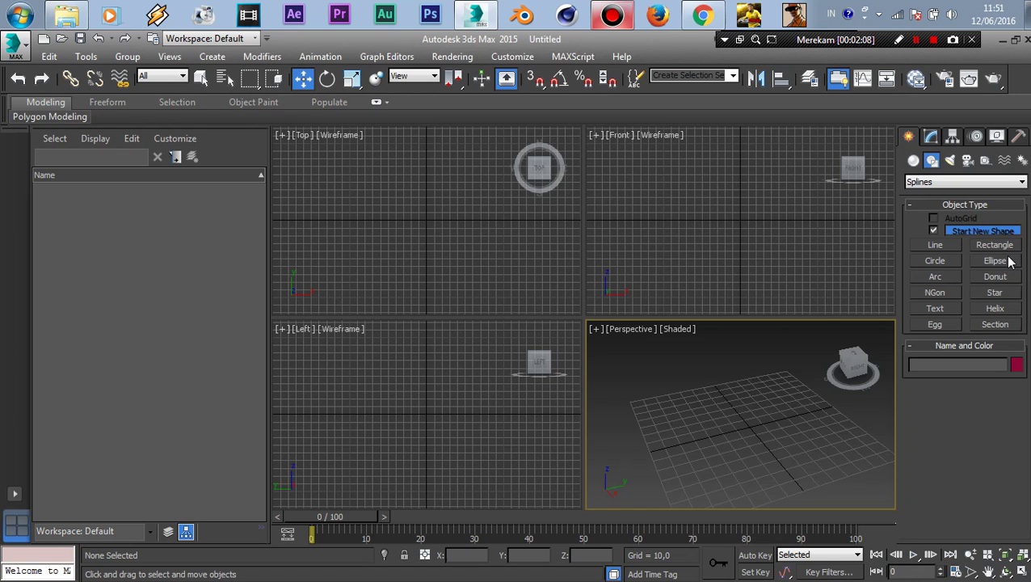
click(935, 246)
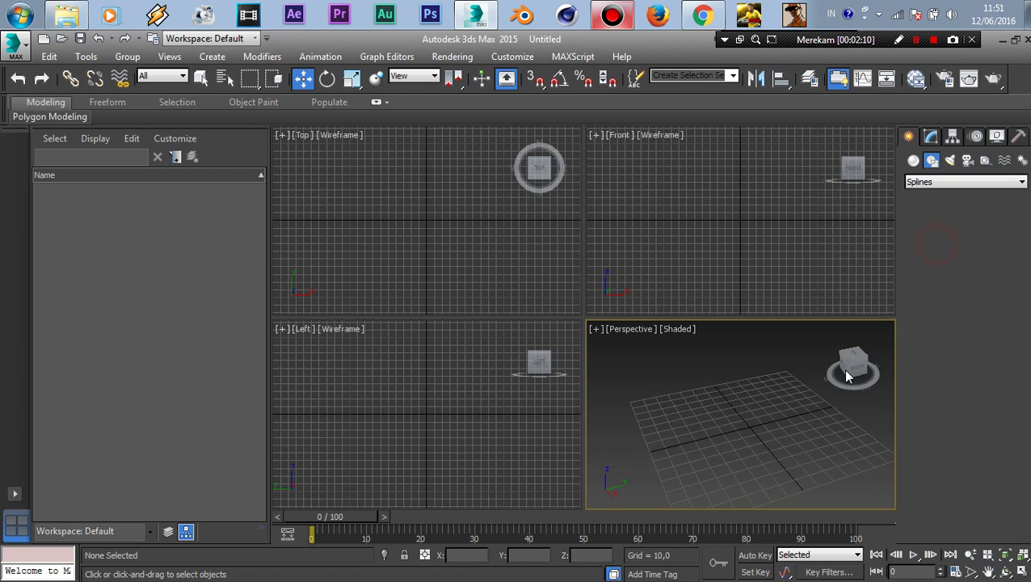
Draw a four-vertex outline on the grid and close it into spline Line001
click(677, 414)
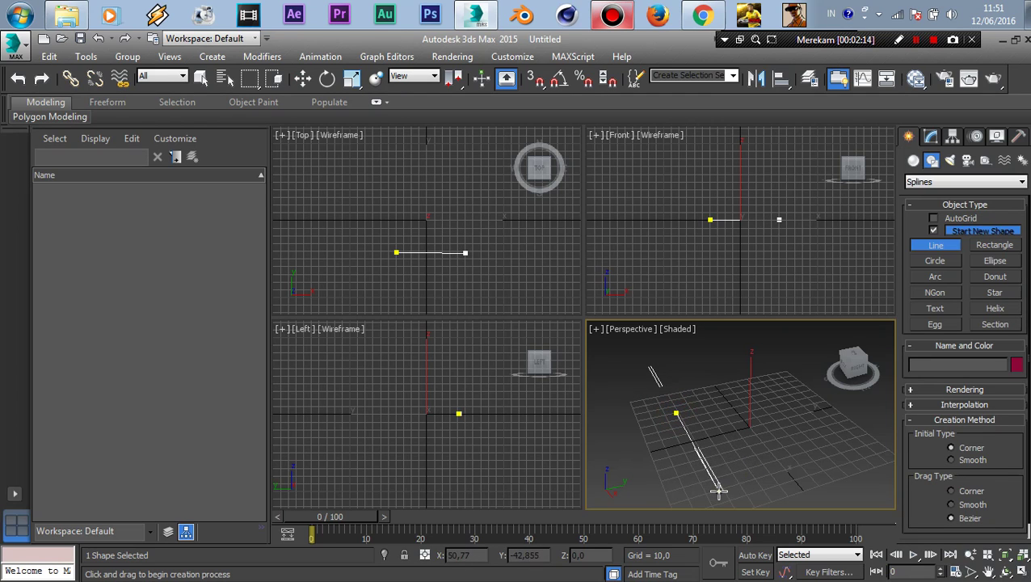
drag(719, 490, 723, 494)
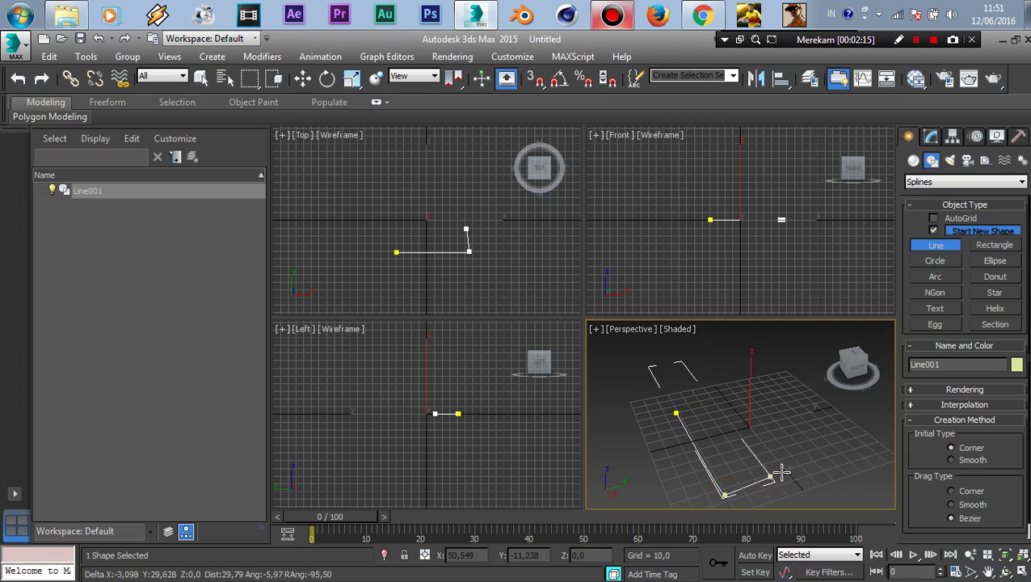
click(818, 466)
click(753, 393)
click(676, 413)
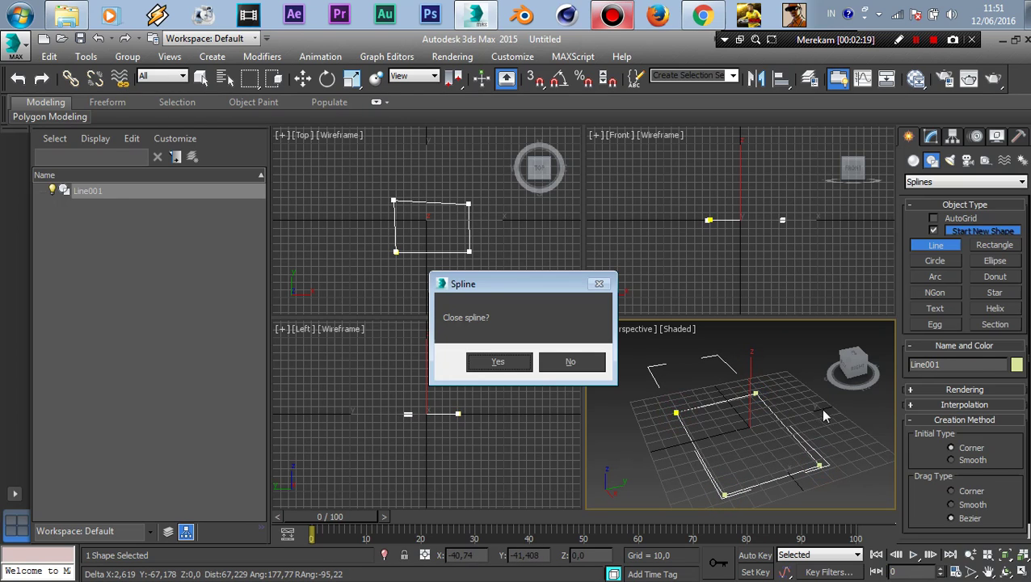
click(483, 359)
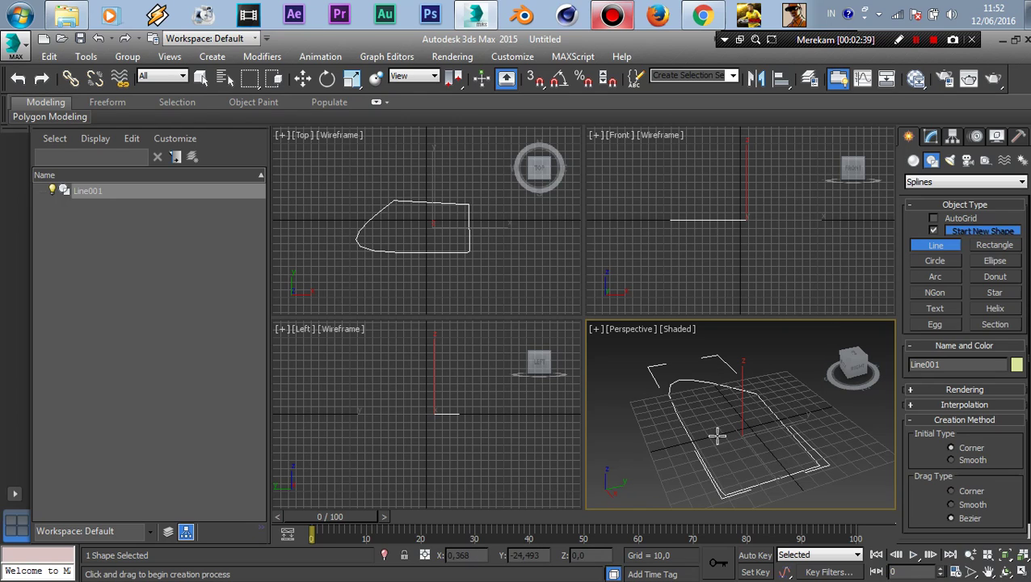
Add an Extrude modifier to Line001 from the Modifier List
click(932, 139)
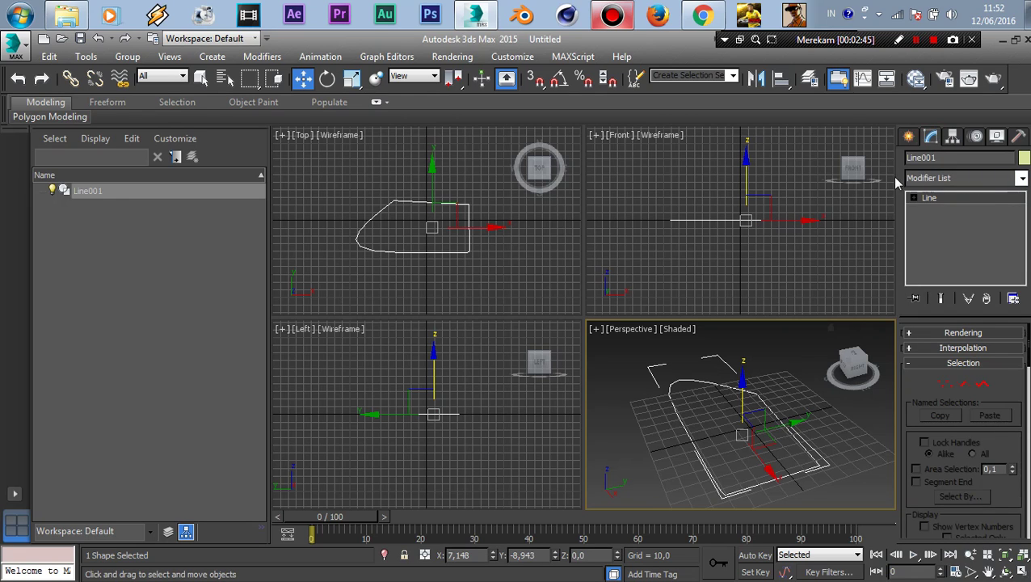
click(1021, 178)
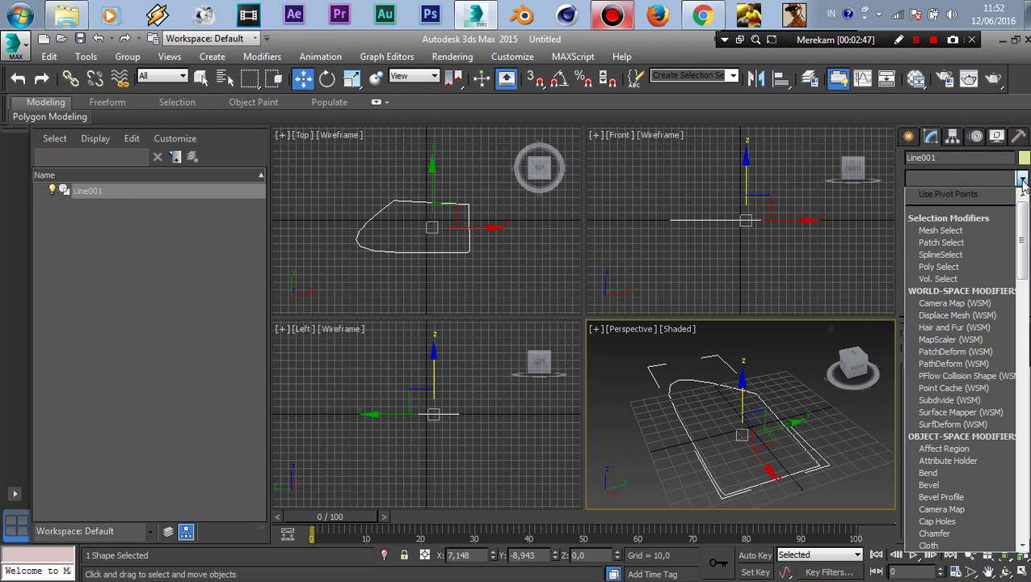
mouse_move(1022, 225)
mouse_down()
mouse_move(1022, 390)
mouse_move(1020, 278)
mouse_up()
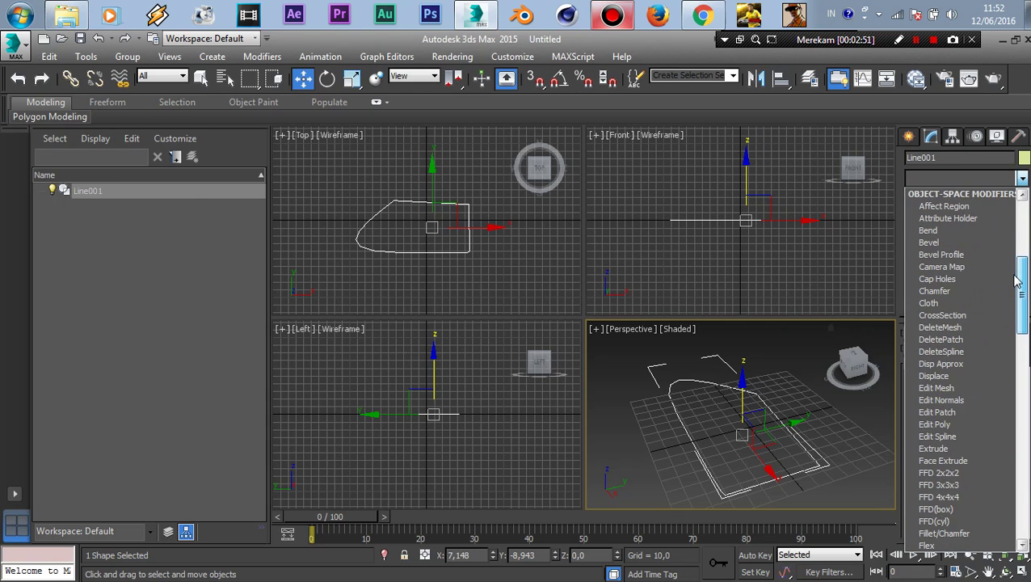
drag(1019, 279, 1020, 295)
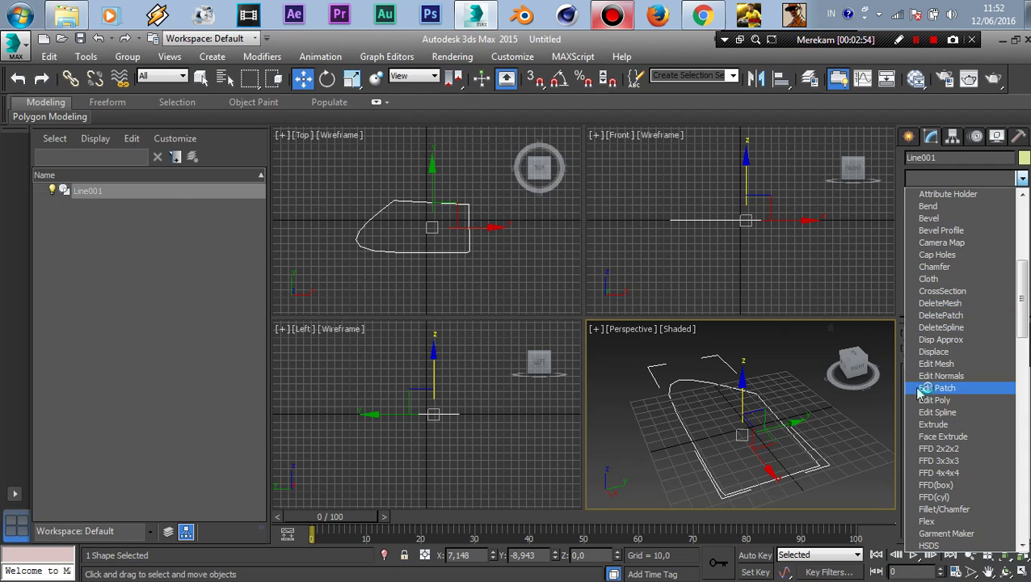
click(930, 424)
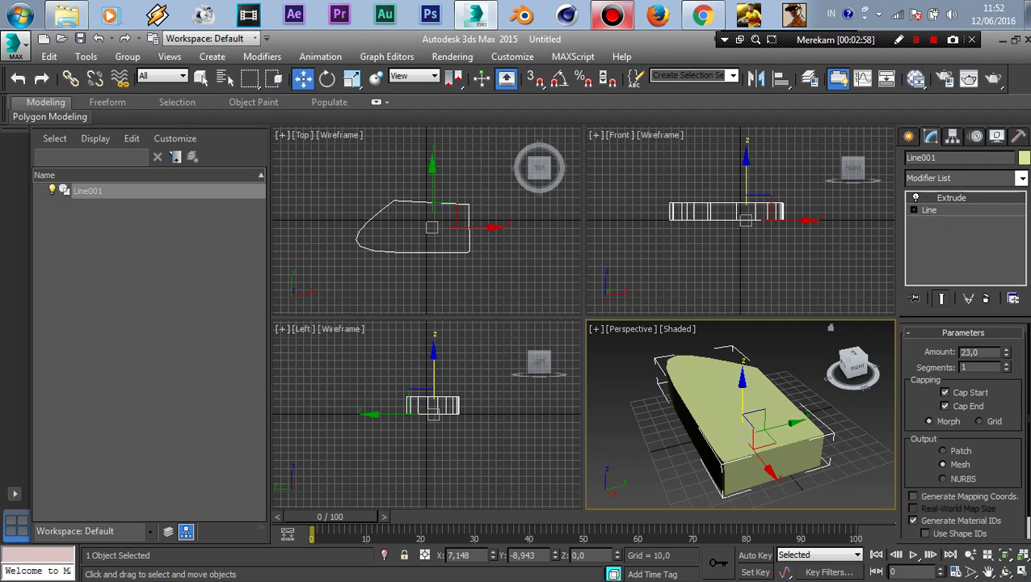
Set the extrusion Amount to 40.5, then delete the extruded object
drag(1008, 352, 1000, 360)
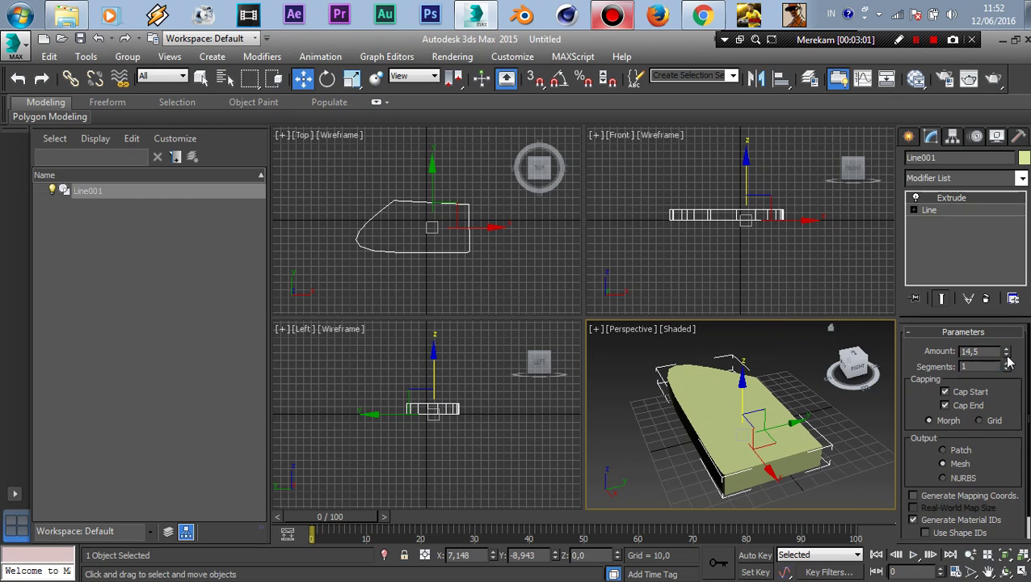
drag(1008, 354, 1010, 298)
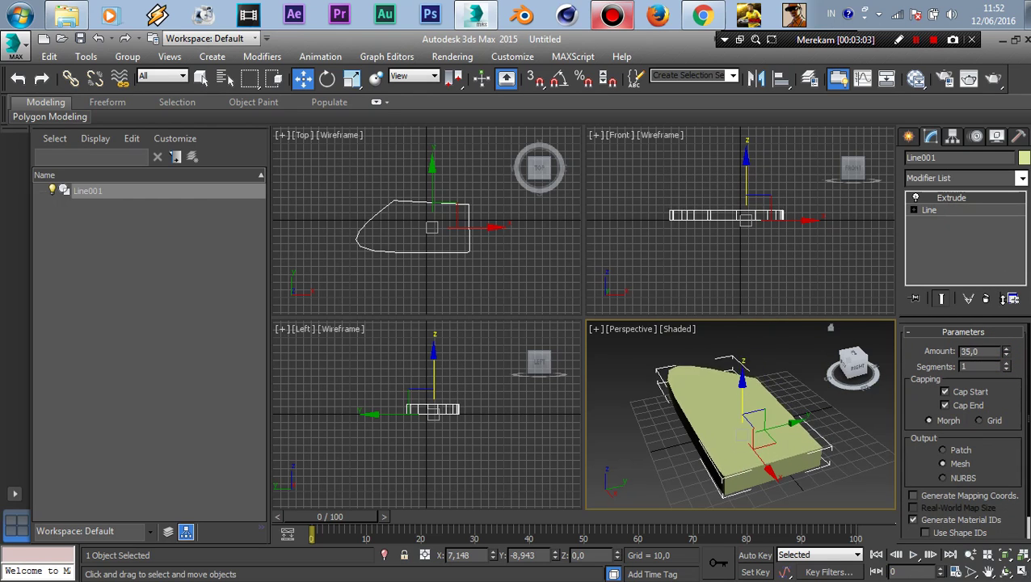
drag(653, 323, 872, 415)
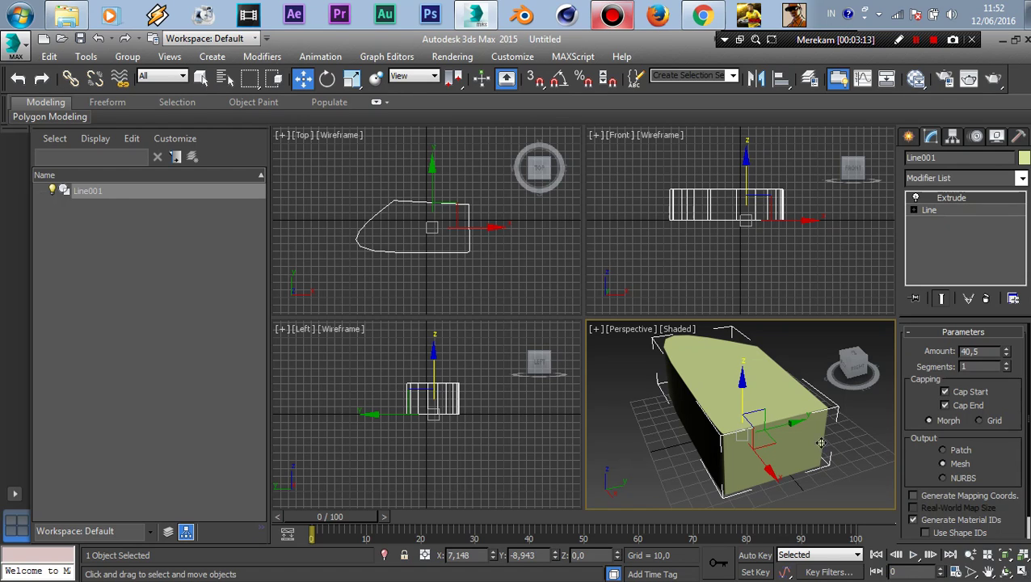
key(Delete)
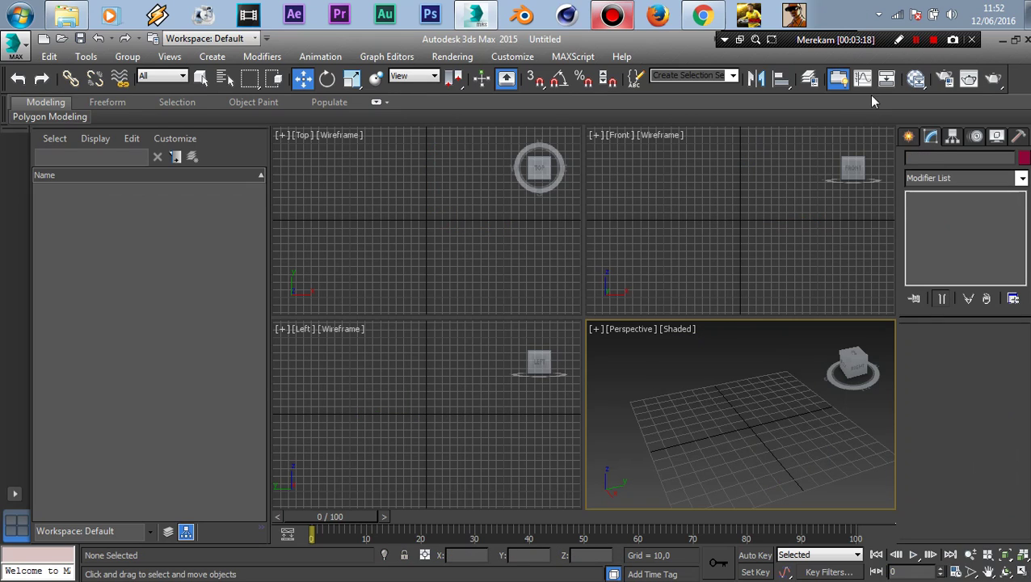
Create Sphere001 from the grid centre with radius about 41.6 and show its parameters
click(907, 137)
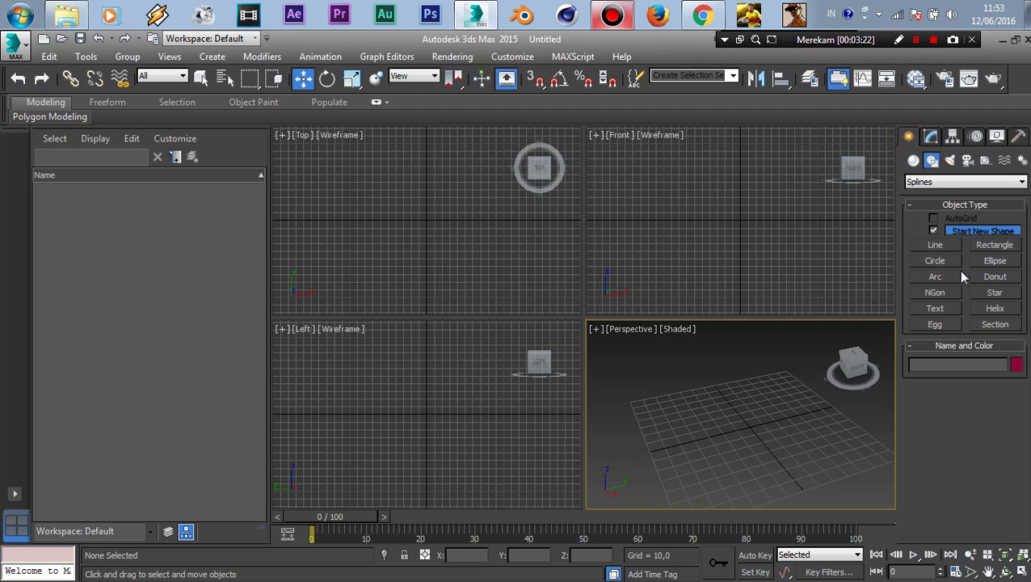
click(913, 162)
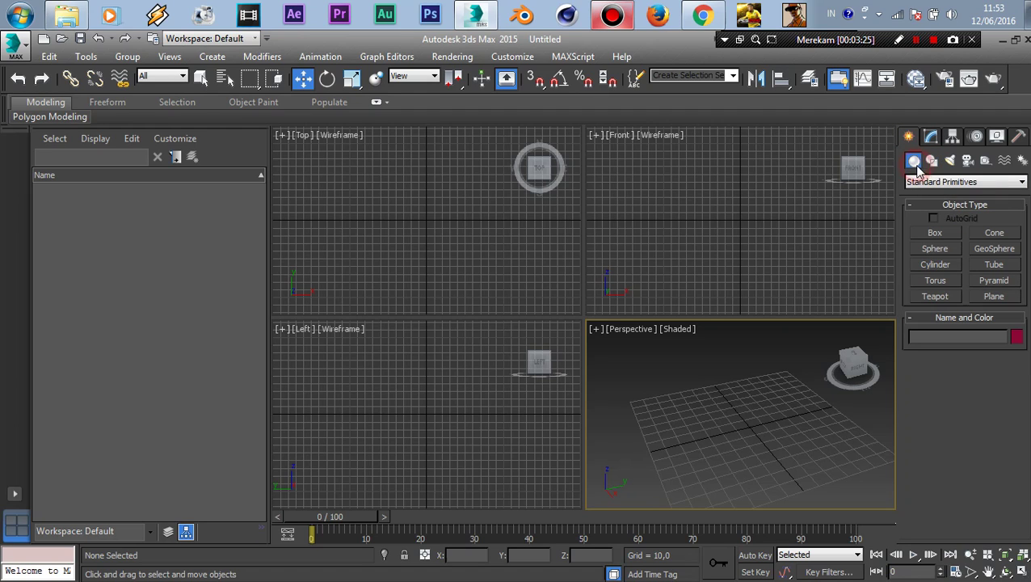
click(937, 234)
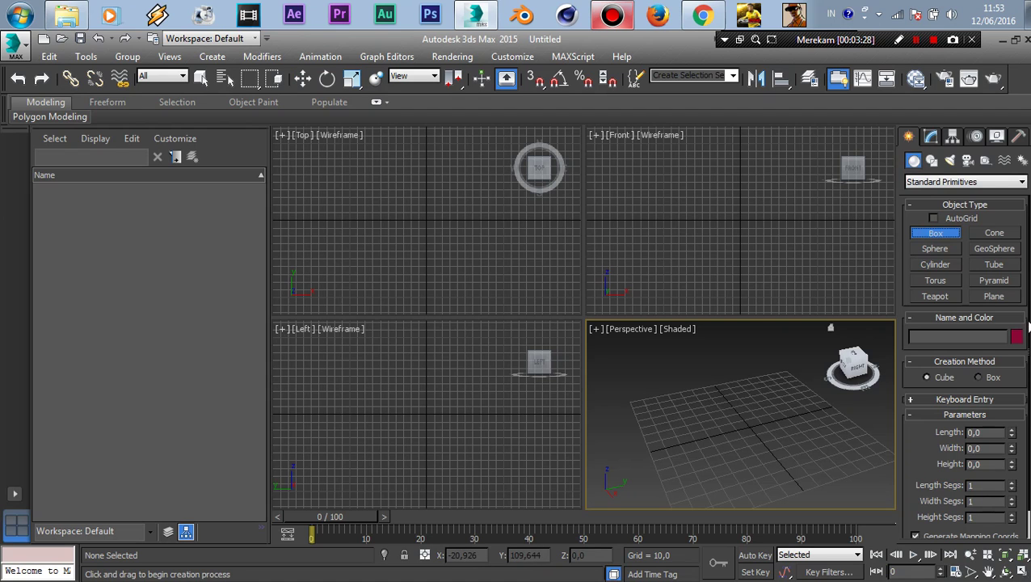
click(939, 251)
mouse_move(702, 416)
mouse_down()
mouse_move(787, 450)
mouse_move(667, 460)
mouse_up()
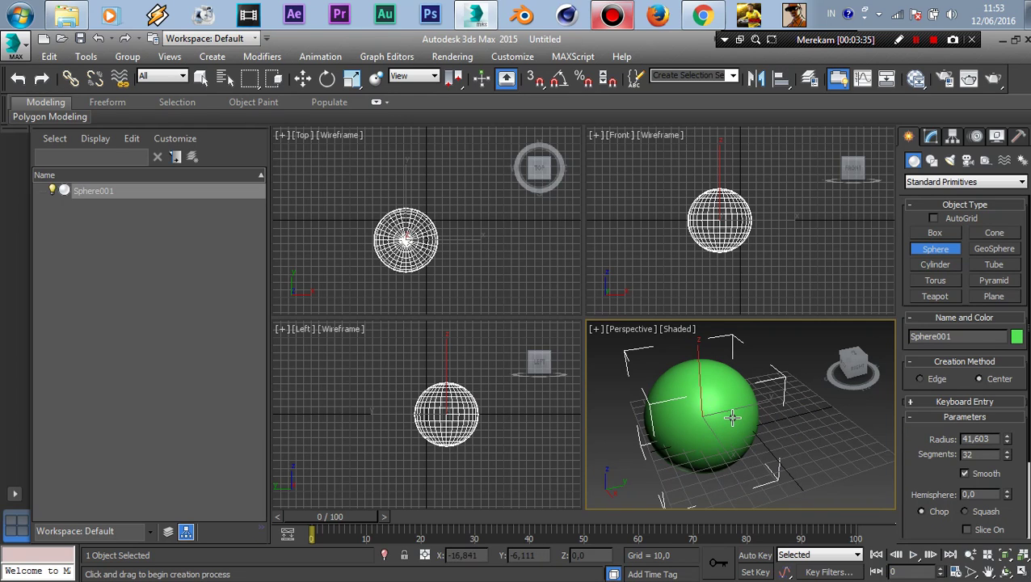
click(932, 137)
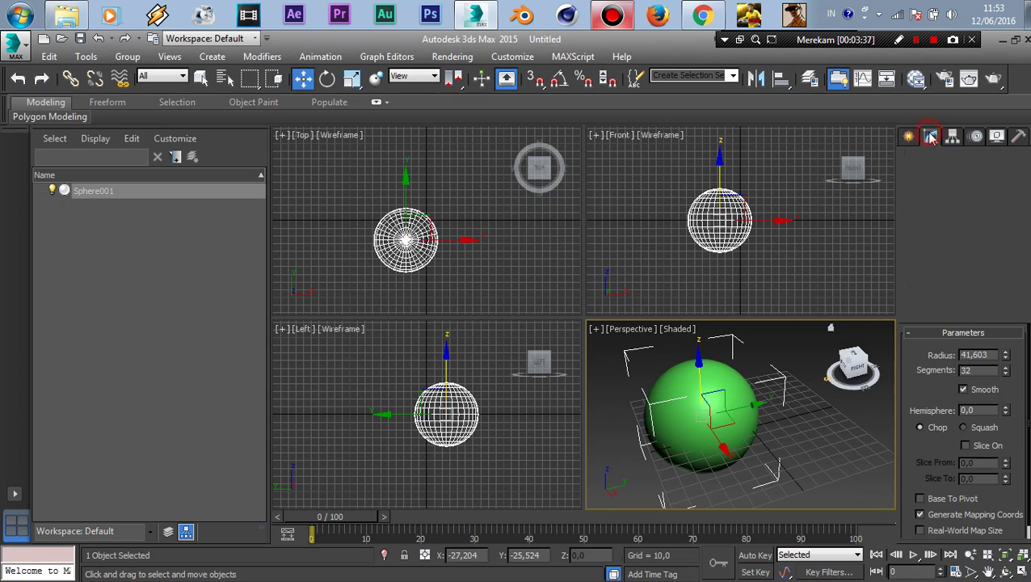
Add a Bend modifier to Sphere001
click(1022, 178)
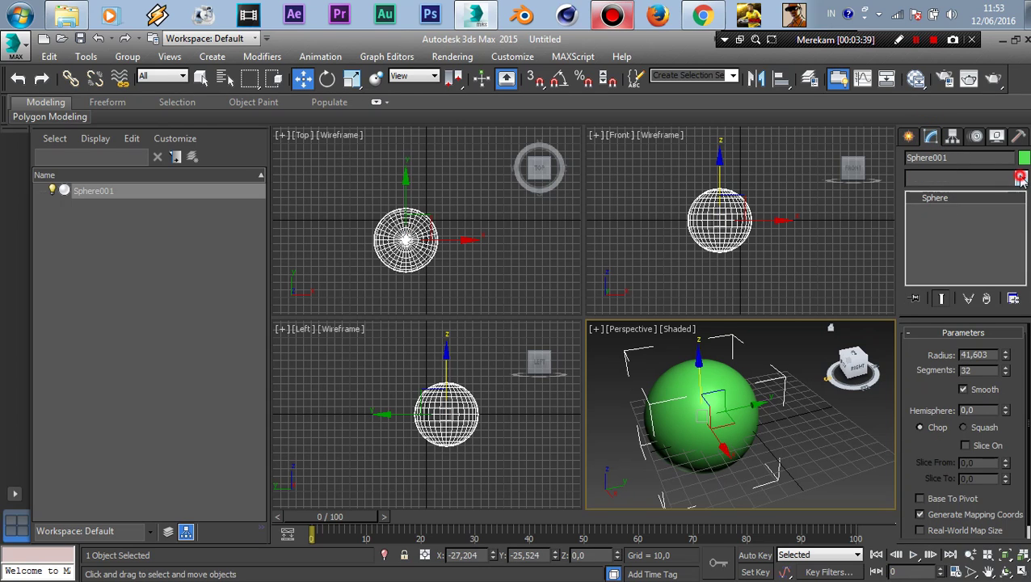
drag(1023, 223, 1023, 292)
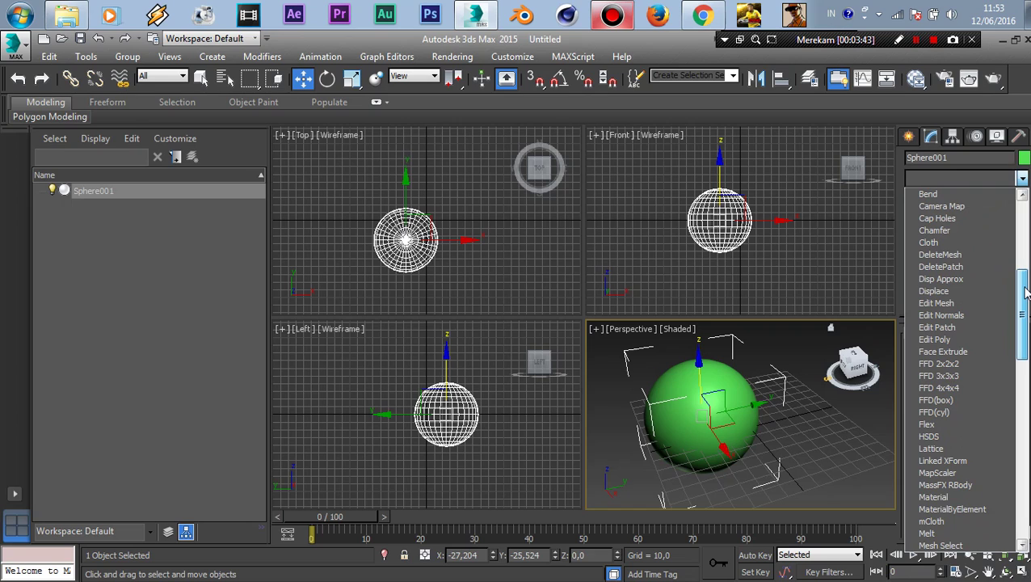
mouse_move(1023, 292)
mouse_down()
mouse_move(1020, 321)
mouse_move(1020, 272)
mouse_up()
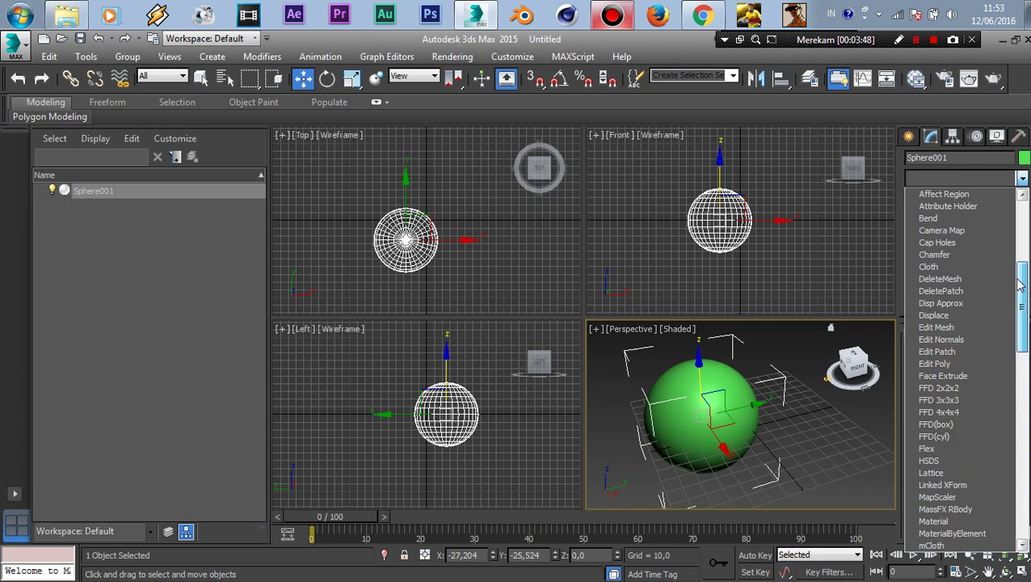
click(927, 278)
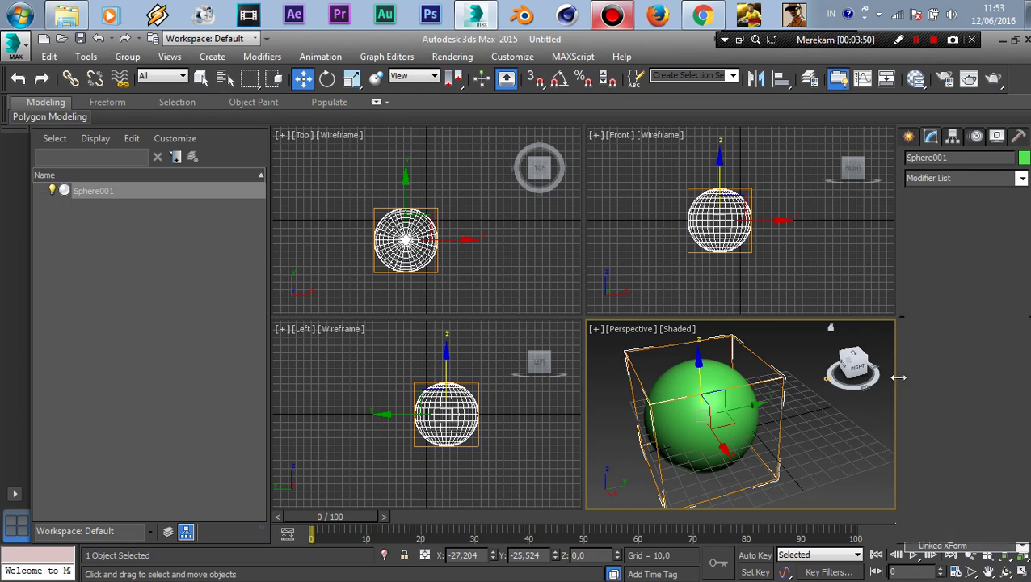
Try several bend angles on the sphere, then delete it
drag(1003, 360, 1003, 360)
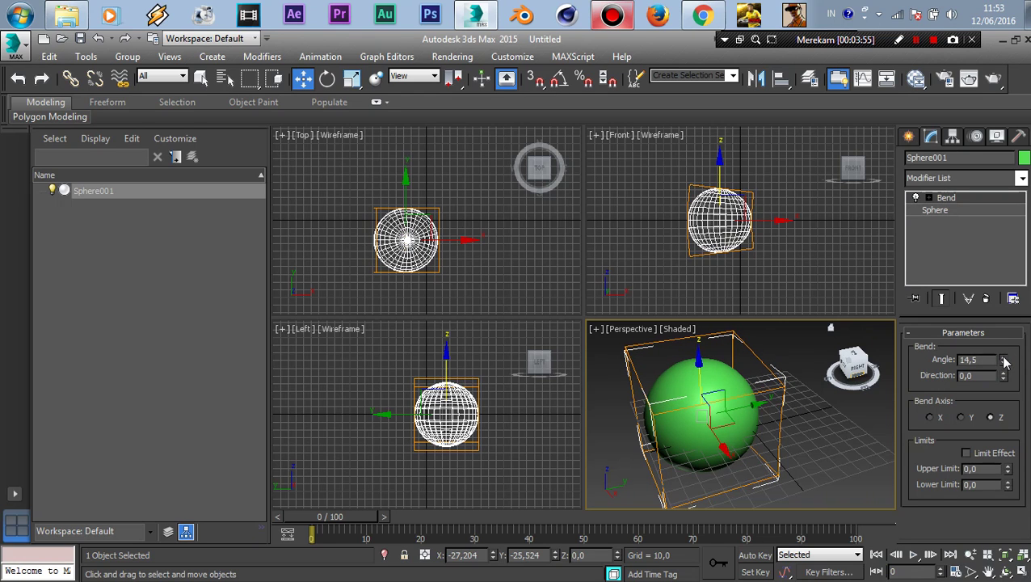
click(848, 368)
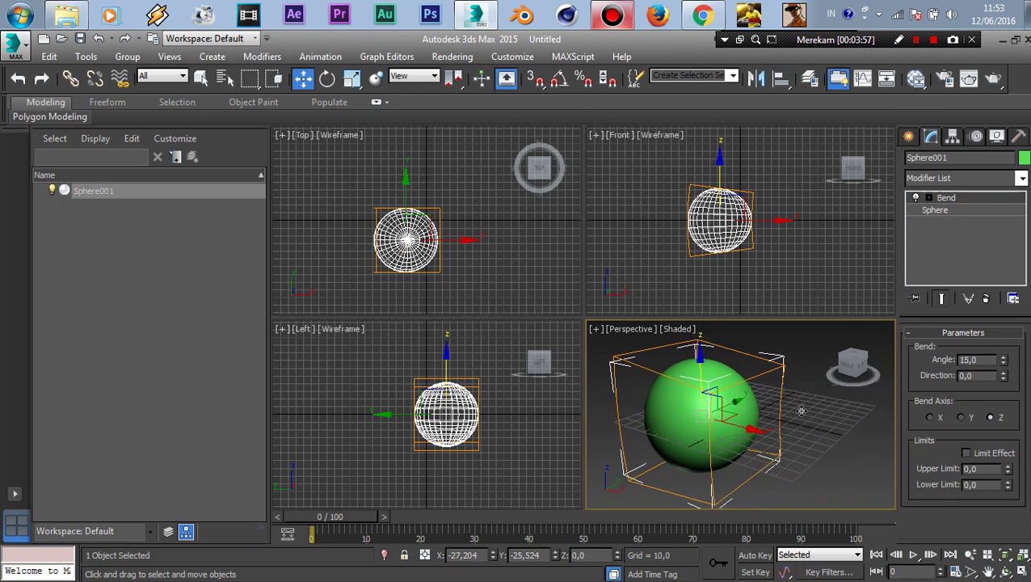
click(1004, 359)
mouse_move(1004, 360)
mouse_down()
mouse_move(1006, 244)
mouse_move(1016, 345)
mouse_up()
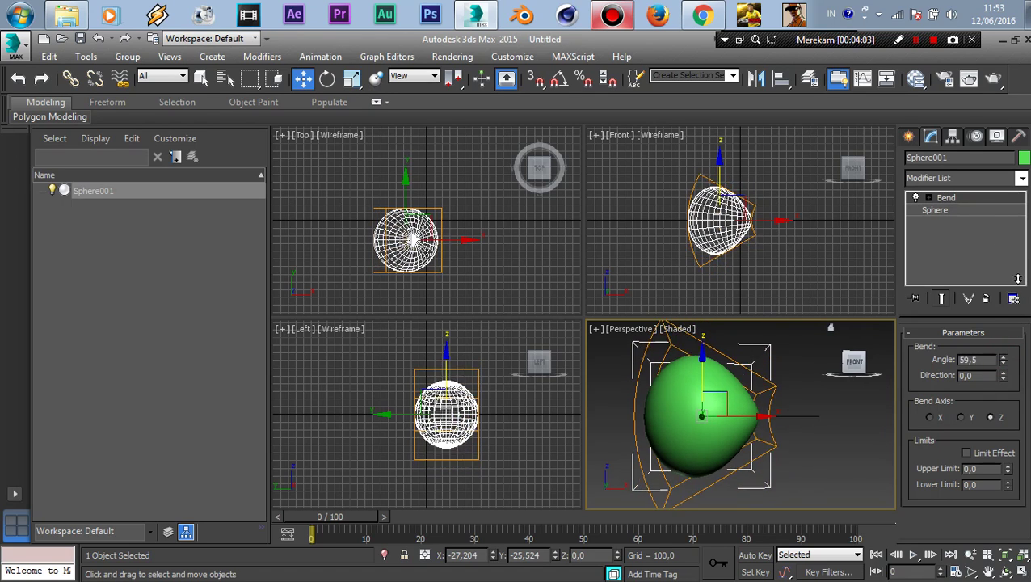
drag(1016, 345, 1009, 374)
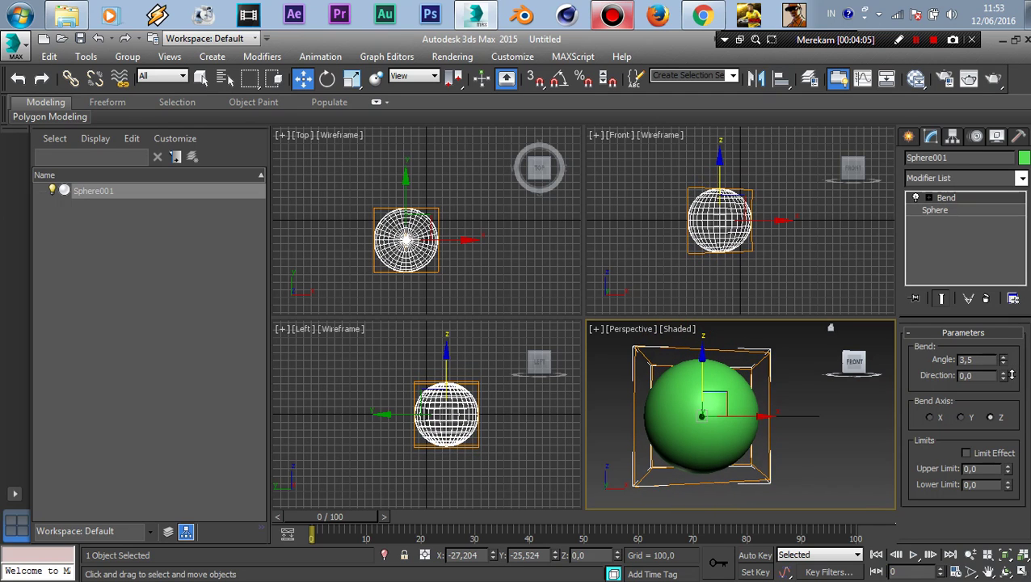
alt+middle_drag(771, 402, 714, 460)
key(Delete)
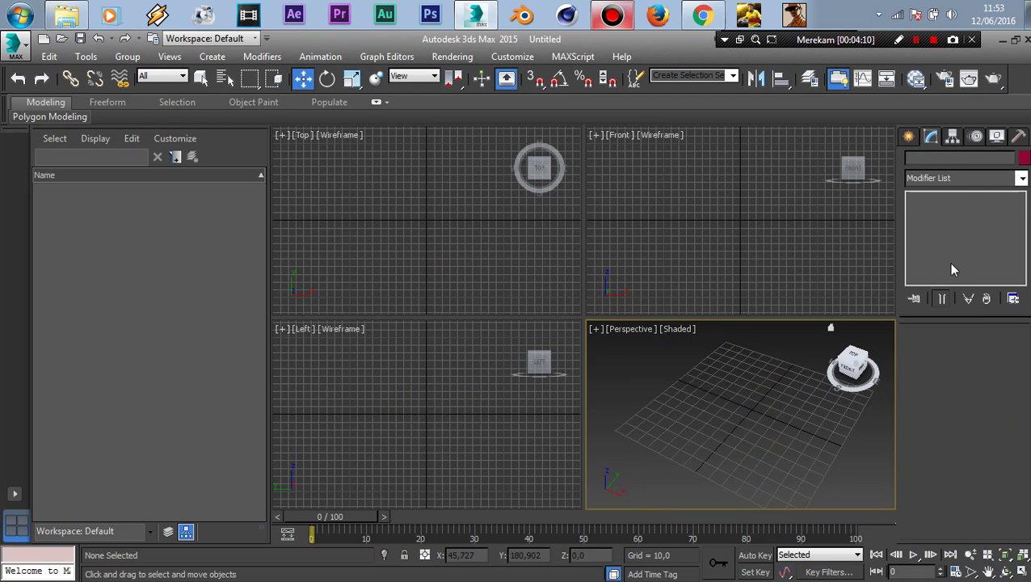
Draw a trial box on the grid, then delete it
click(910, 137)
click(933, 233)
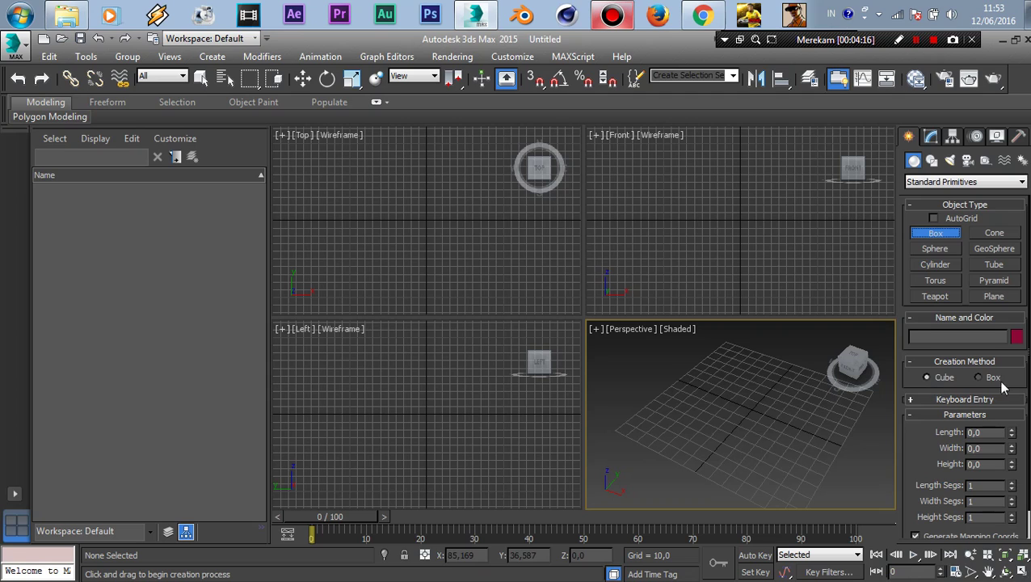
click(978, 378)
mouse_move(709, 396)
mouse_down()
mouse_move(762, 436)
mouse_move(766, 453)
mouse_move(732, 481)
mouse_up()
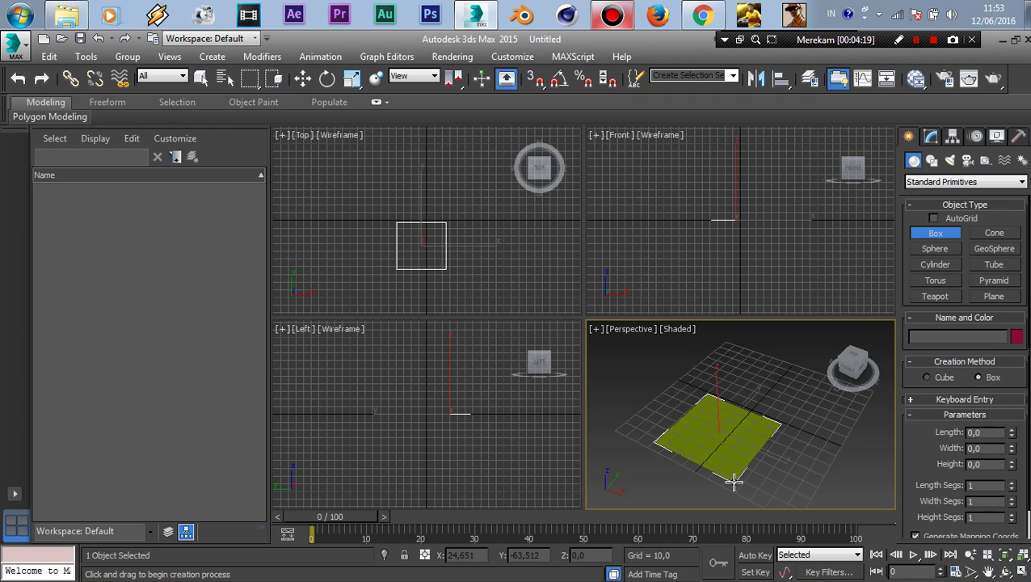
click(722, 404)
mouse_move(827, 409)
middle_down()
mouse_move(756, 409)
mouse_move(803, 405)
middle_up()
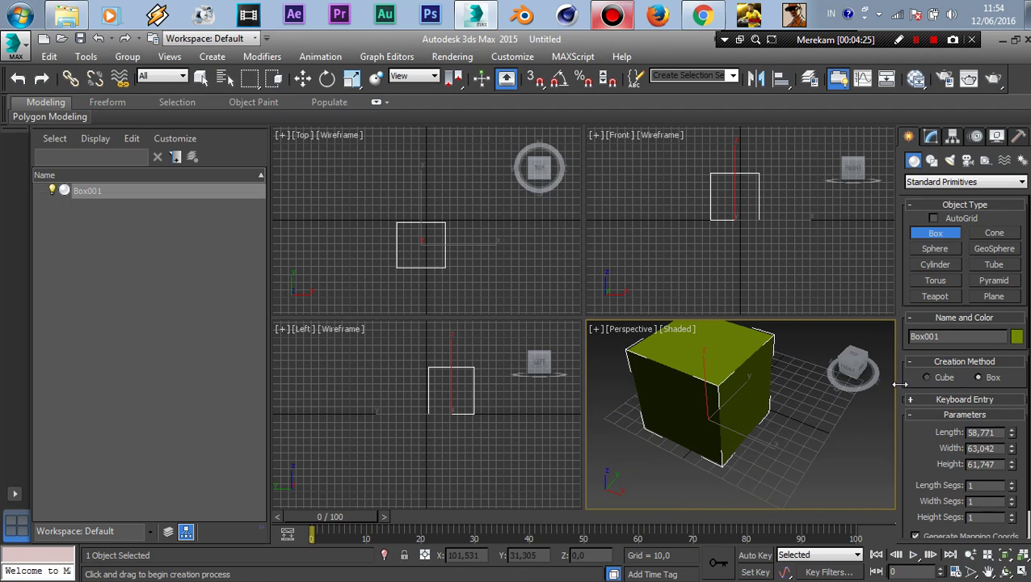
key(Delete)
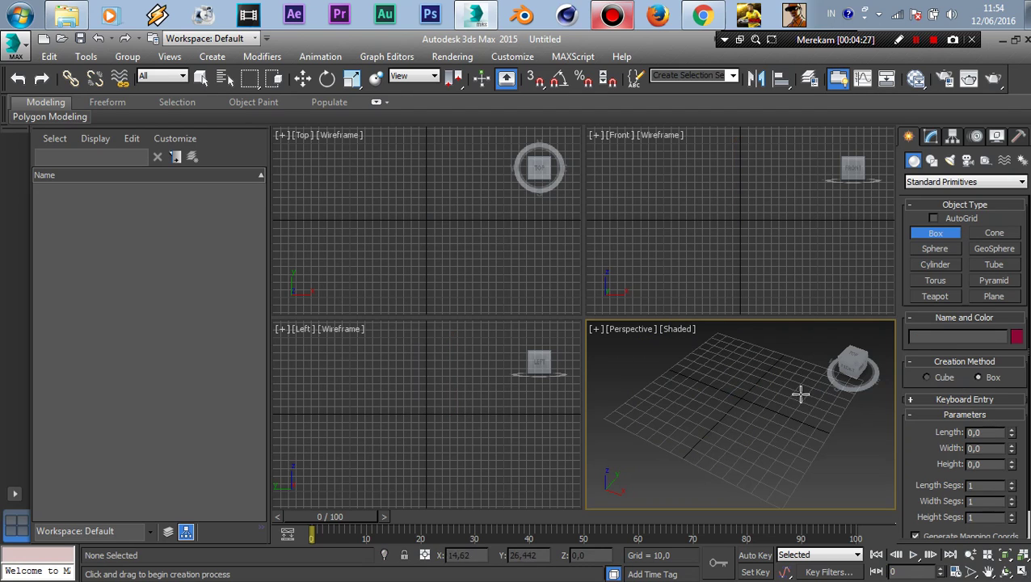
Draw a cube of 55,865 units per side and go to the Modify panel
drag(716, 404, 727, 419)
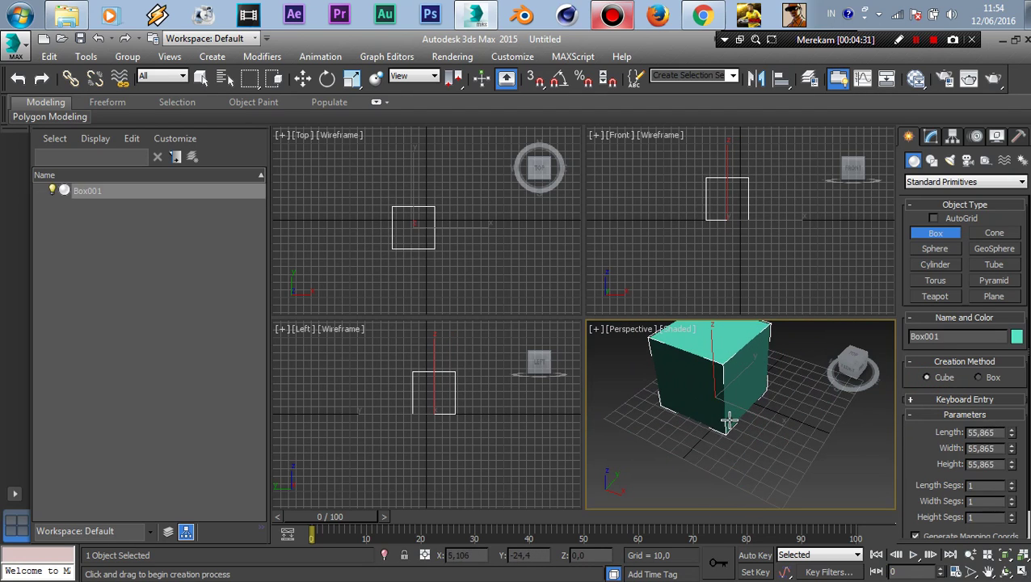
mouse_move(815, 437)
middle_down()
mouse_move(766, 428)
mouse_move(800, 462)
middle_up()
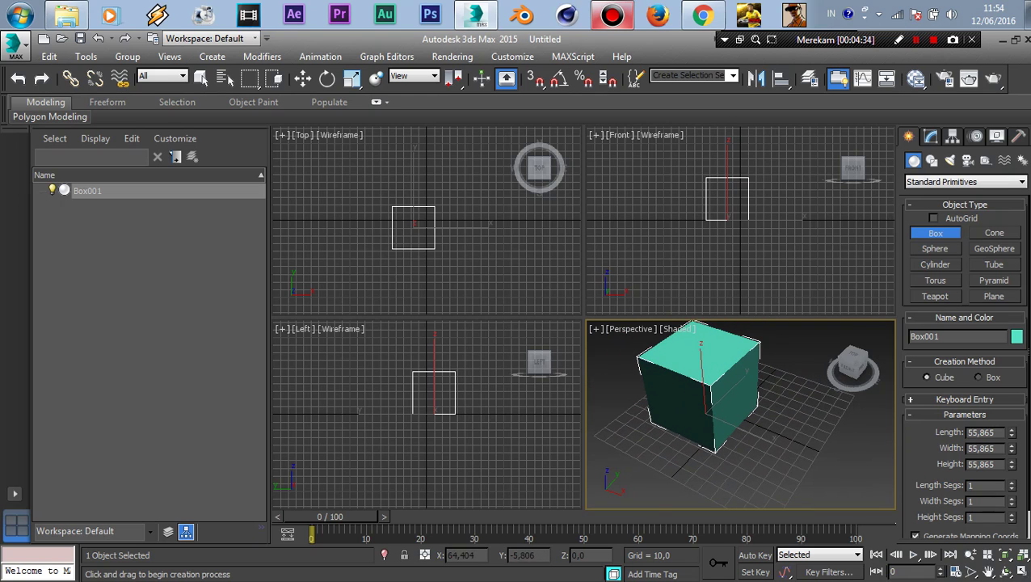
click(930, 138)
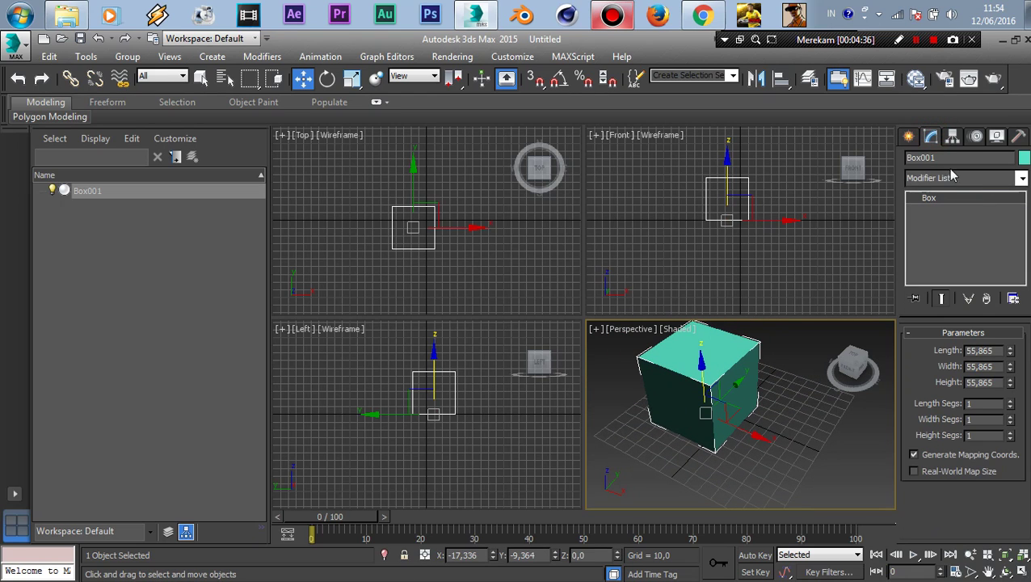
click(1022, 178)
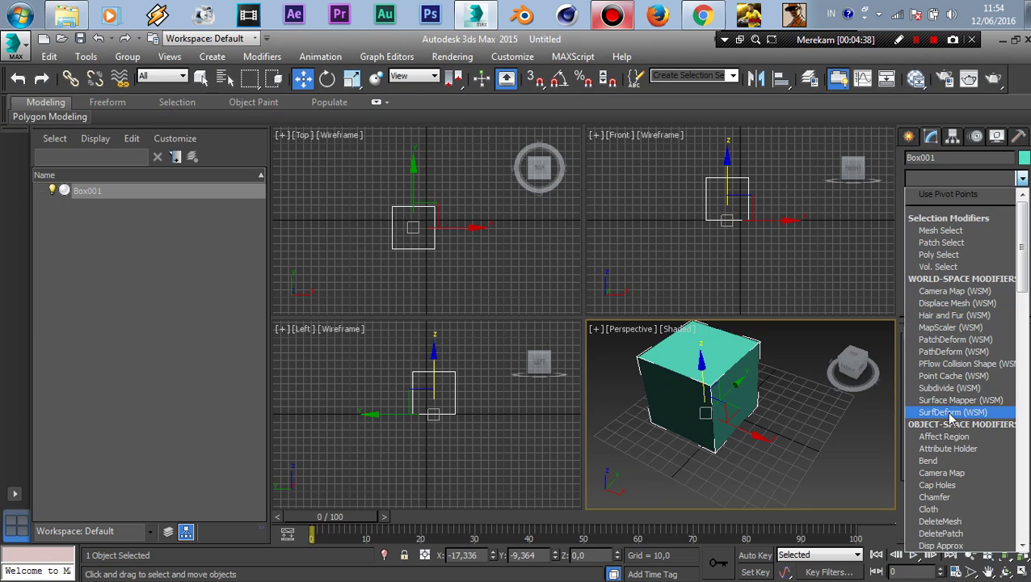
drag(1023, 267, 1023, 282)
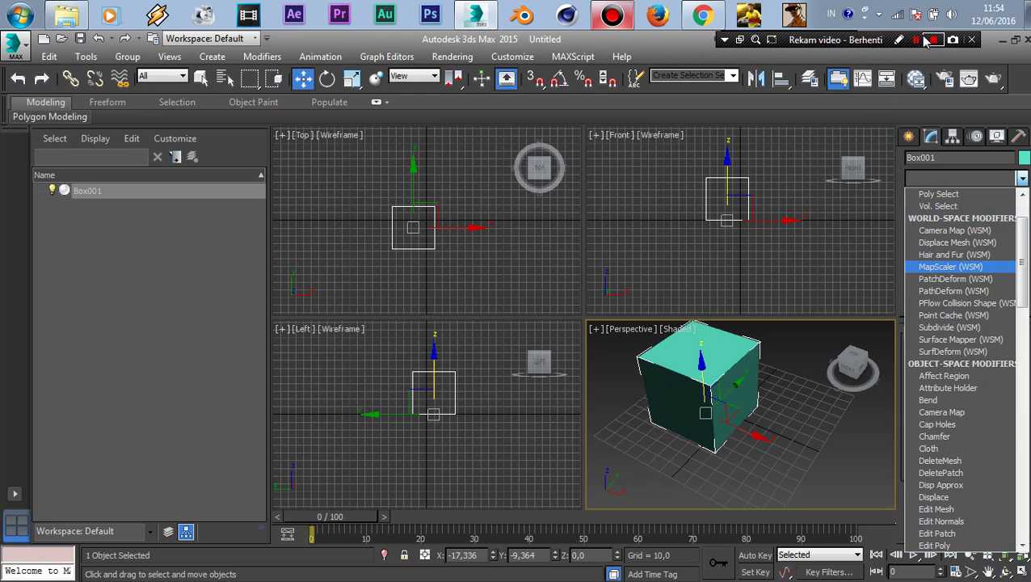
click(912, 41)
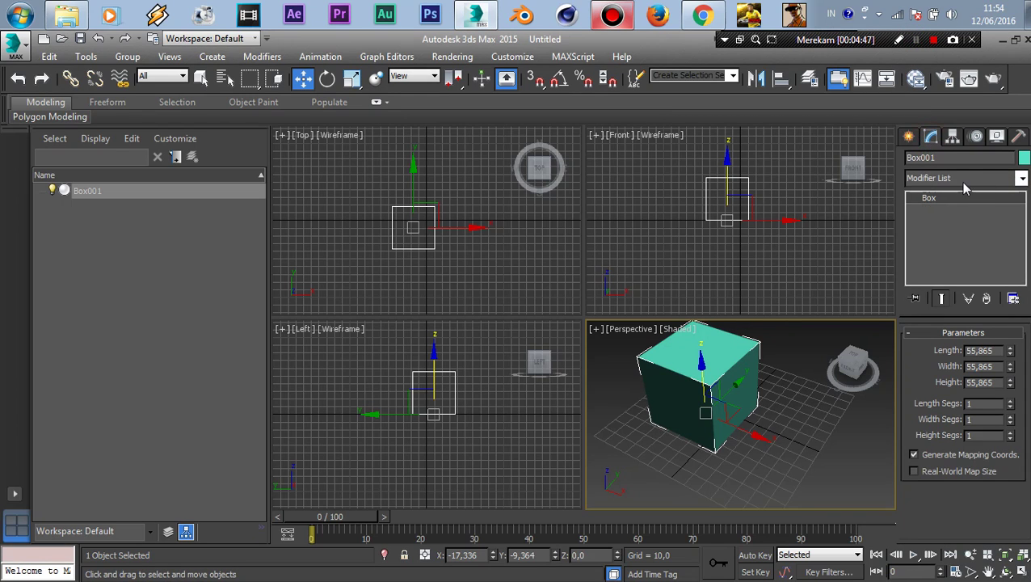
Add a Bend modifier to the cube from the Modifier List
click(1022, 180)
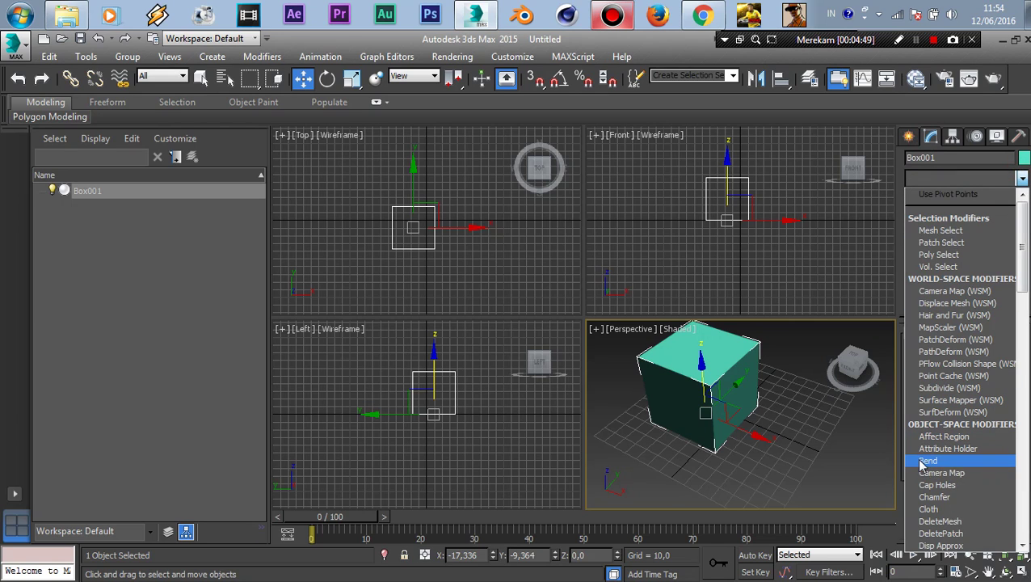
drag(1023, 236, 1026, 263)
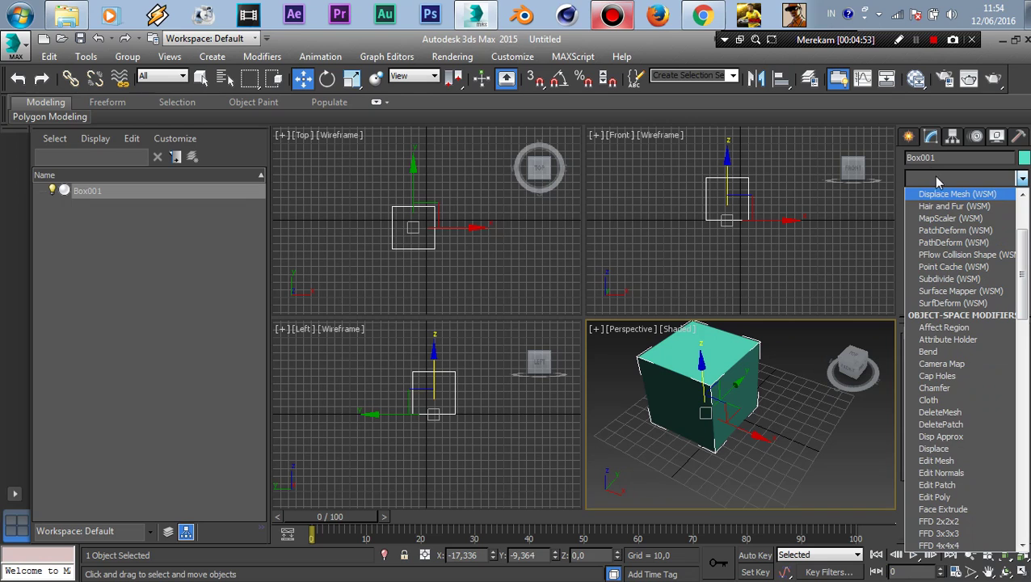
mouse_move(1025, 273)
mouse_down()
mouse_move(1025, 257)
mouse_move(1025, 317)
mouse_move(1025, 247)
mouse_move(1019, 318)
mouse_move(1024, 234)
mouse_up()
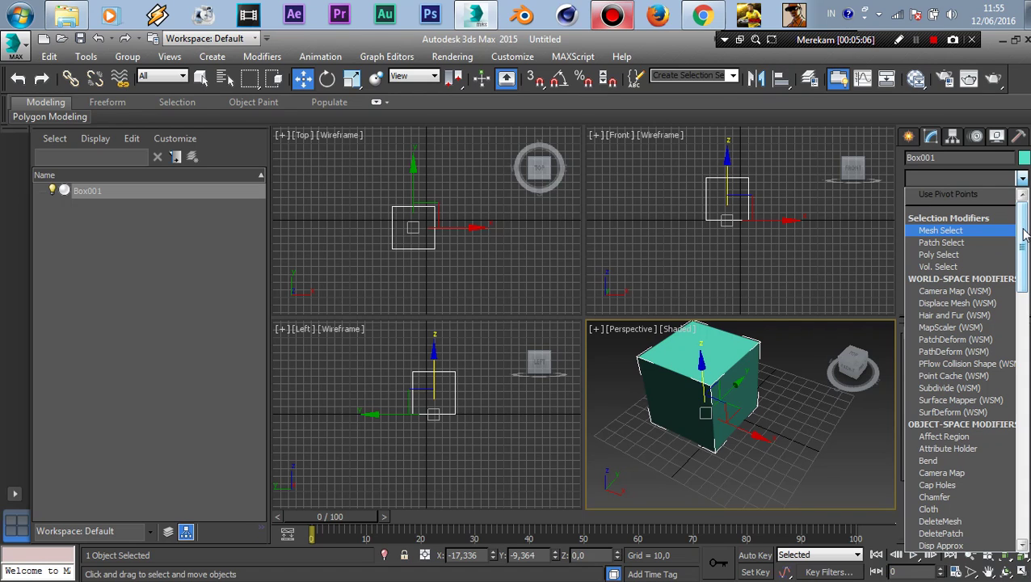
drag(1025, 234, 994, 299)
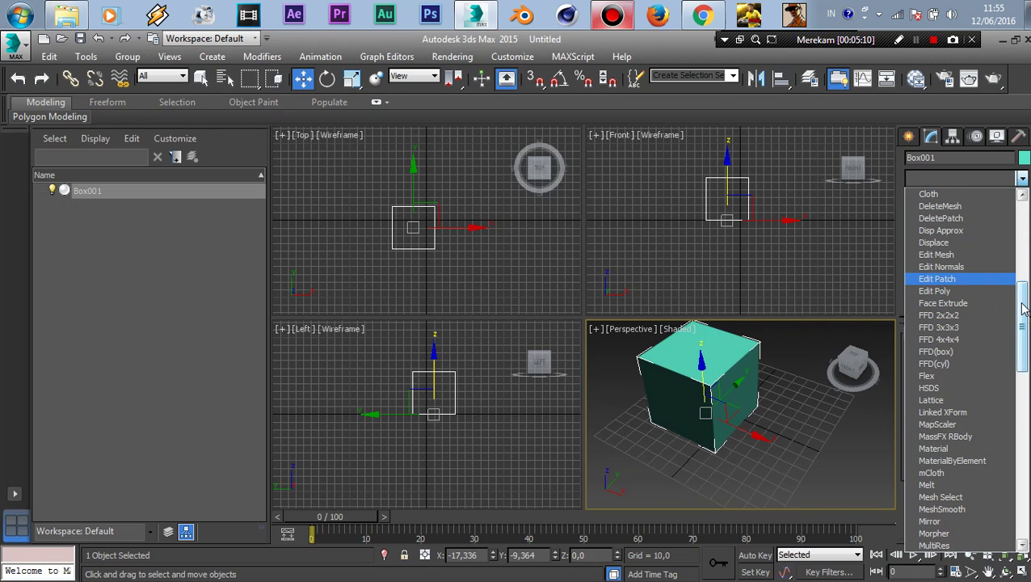
drag(1023, 307, 1023, 244)
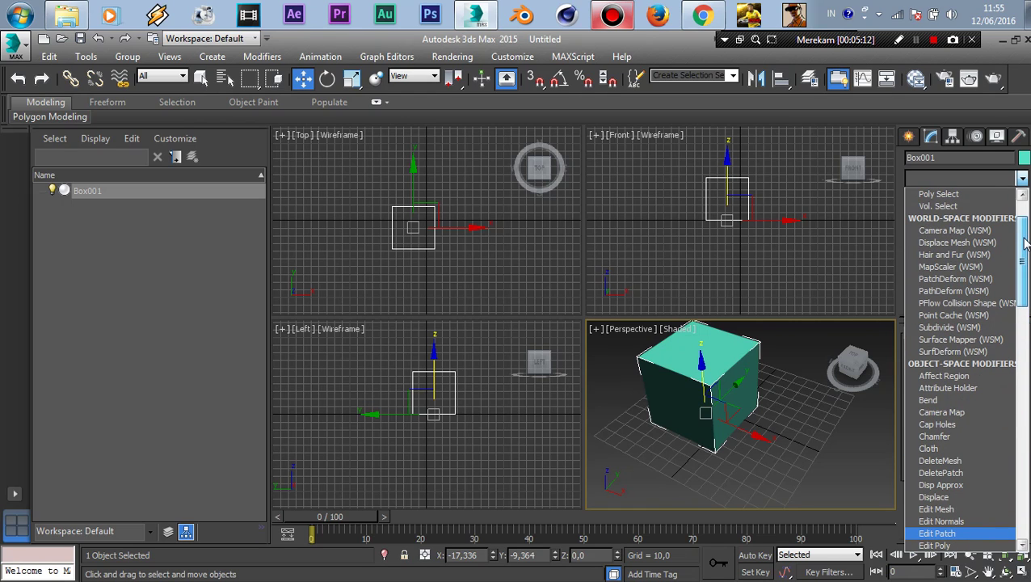
click(928, 401)
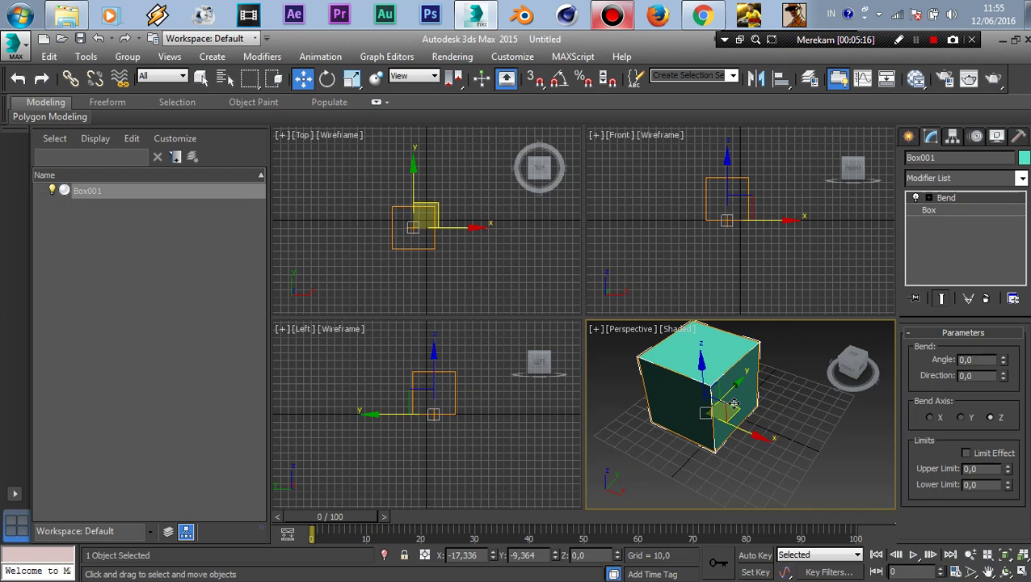
Set the cube's bend to angle 84 and direction 1, then select Box in the stack
mouse_move(1005, 362)
mouse_down()
mouse_move(1020, 274)
mouse_move(996, 281)
mouse_up()
mouse_move(1006, 369)
mouse_down()
mouse_move(987, 470)
mouse_move(966, 498)
mouse_up()
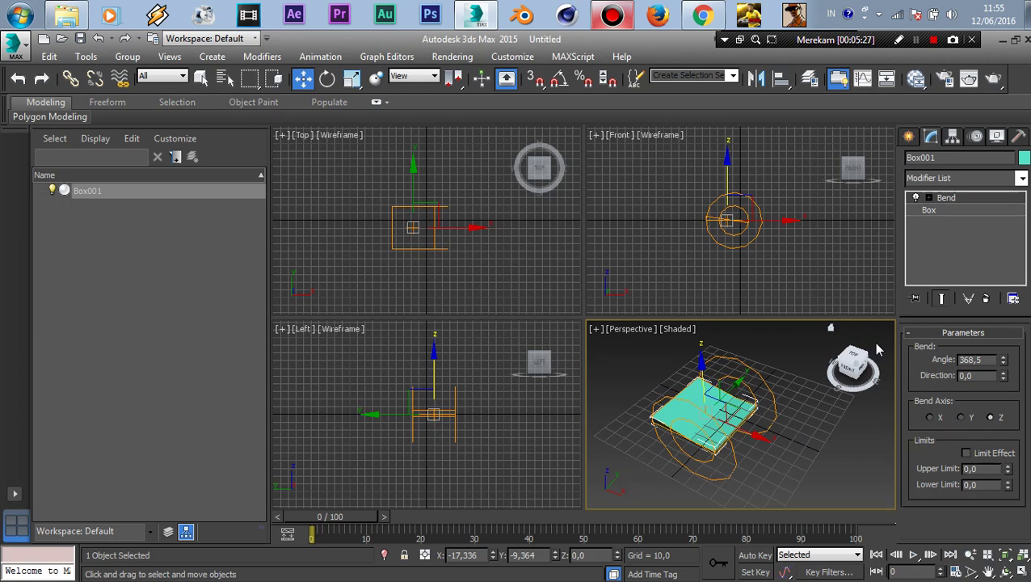
key(ctrl+z)
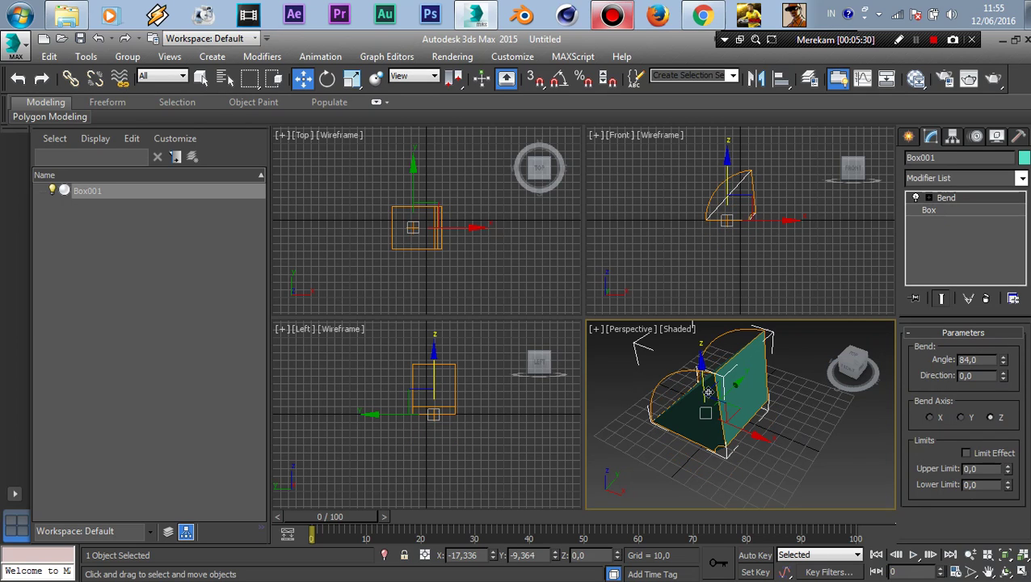
mouse_move(708, 391)
alt+middle_down()
mouse_move(771, 372)
mouse_move(758, 395)
alt+middle_up()
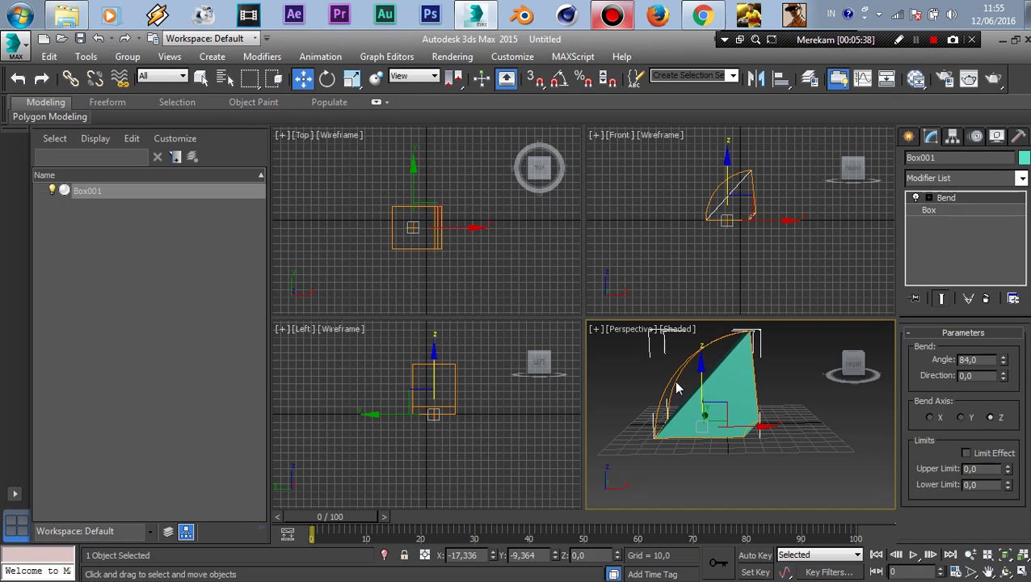
click(1003, 372)
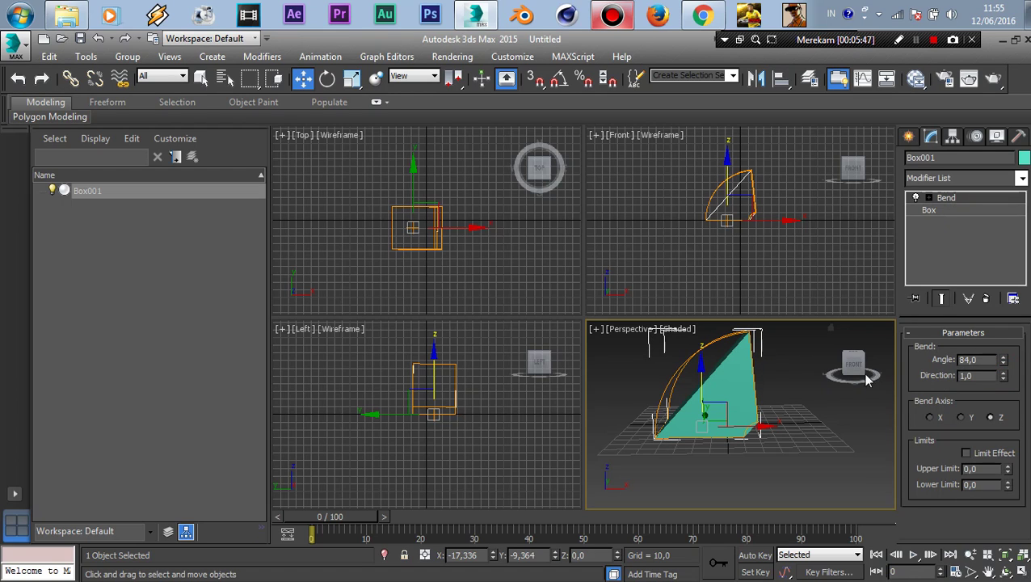
click(929, 212)
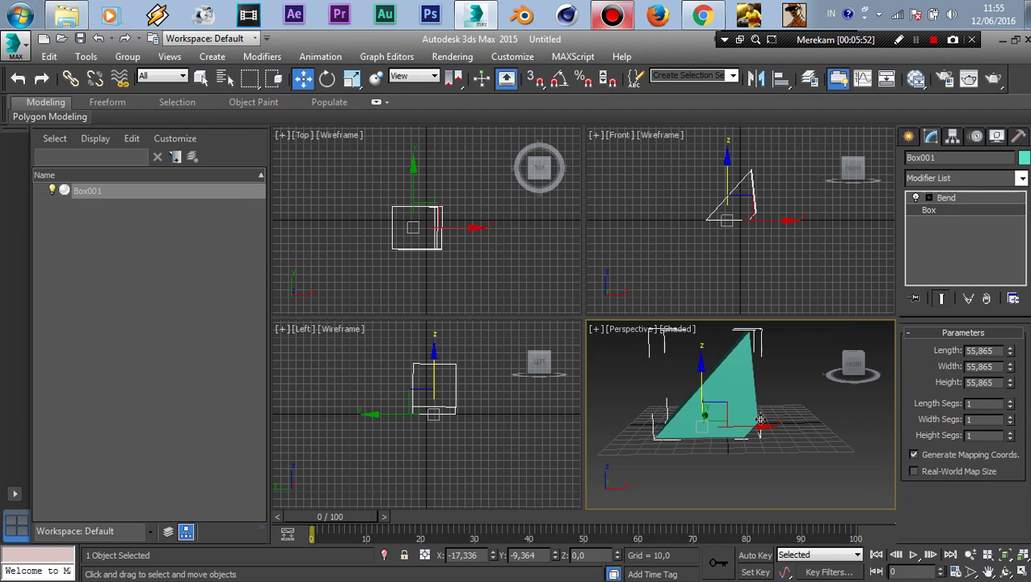
Raise Height Segs to 8, reselect Bend, and orbit around the smoothly curved cube
click(1011, 434)
click(1011, 433)
click(1010, 434)
double_click(1011, 434)
click(1012, 433)
click(1012, 433)
click(950, 199)
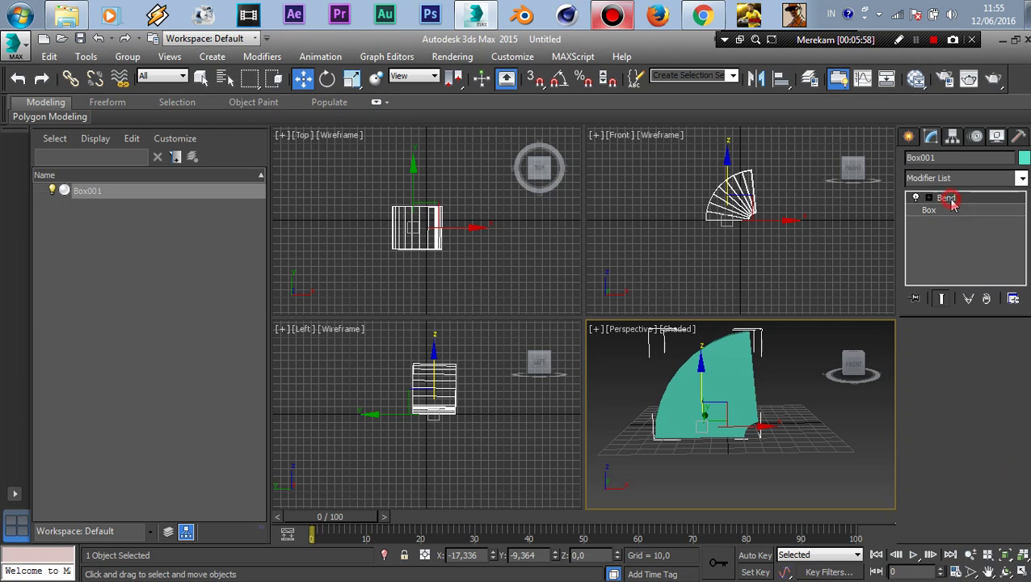
middle_drag(748, 435, 790, 432)
mouse_move(780, 383)
alt+middle_down()
mouse_move(697, 391)
mouse_move(747, 441)
mouse_move(886, 389)
alt+middle_up()
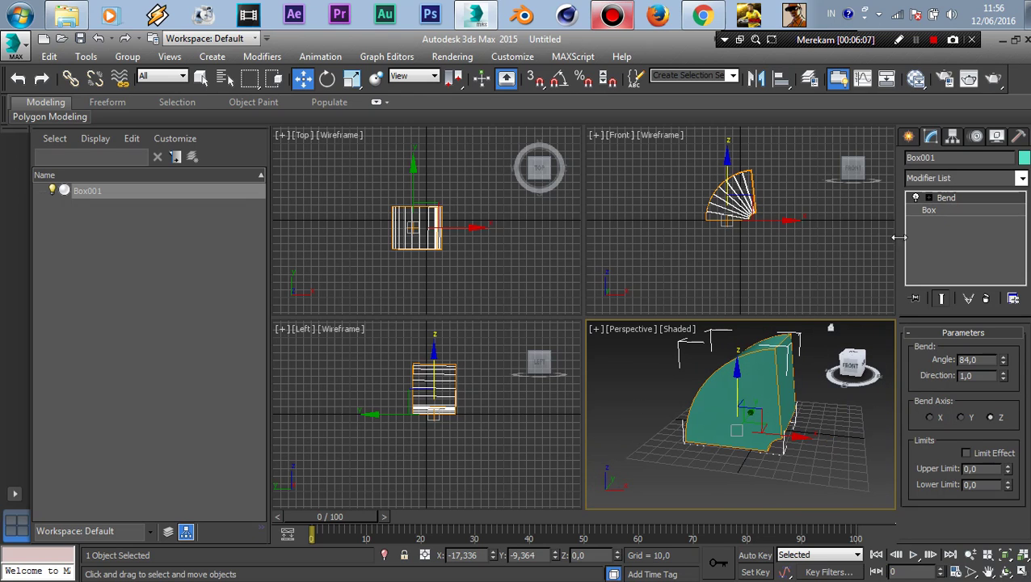
click(1022, 180)
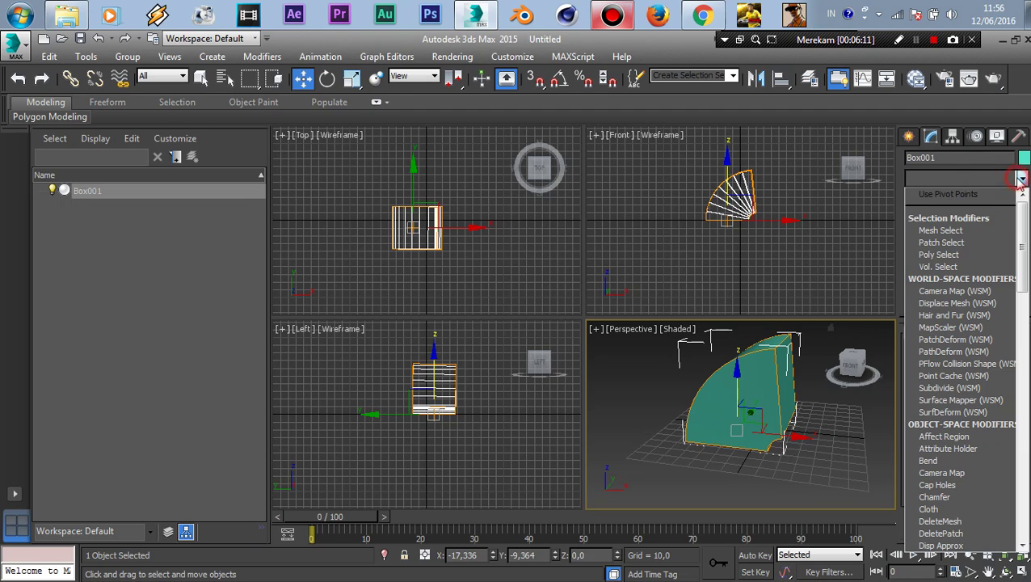
Apply Bend at 84 degrees and toggle the modifier off and on to compare
mouse_move(1022, 262)
mouse_down()
mouse_move(1023, 309)
mouse_move(1025, 275)
mouse_up()
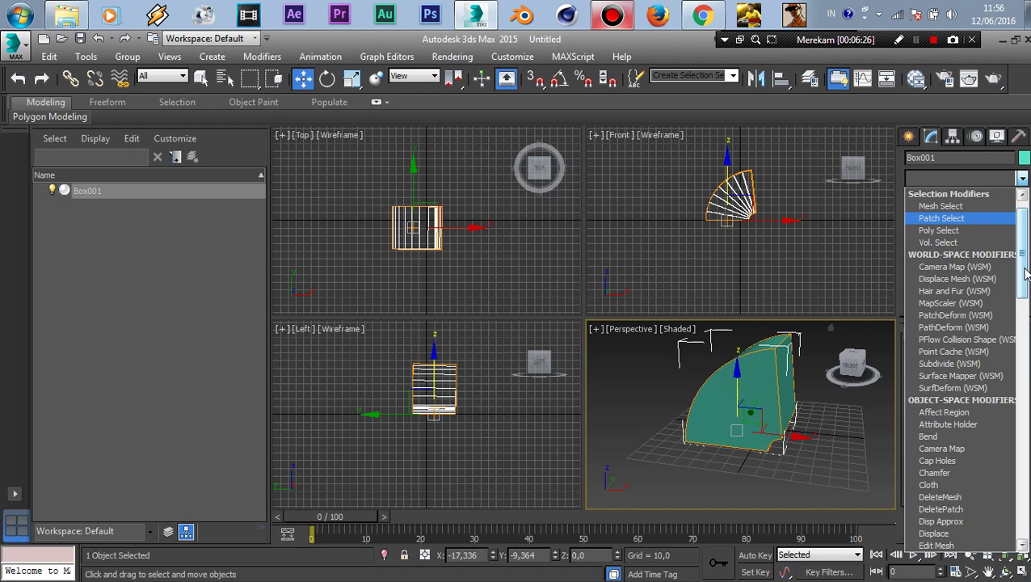
drag(1024, 275, 1021, 181)
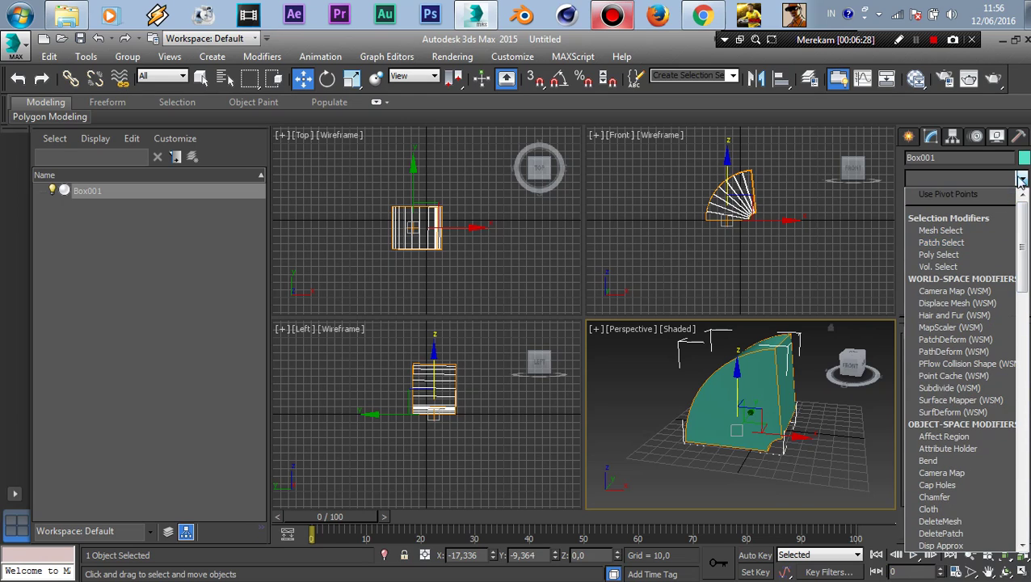
key(b)
key(Return)
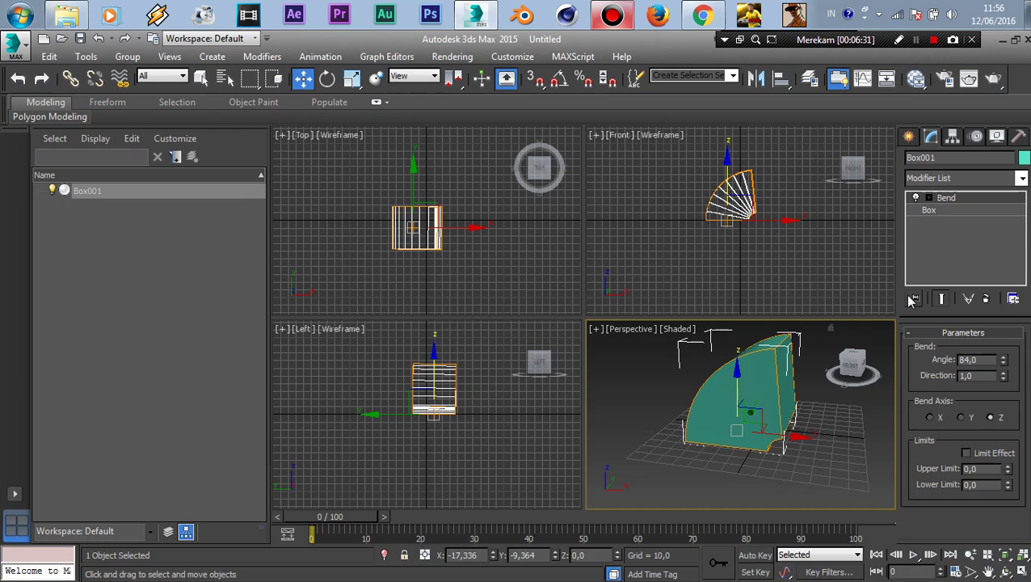
click(916, 198)
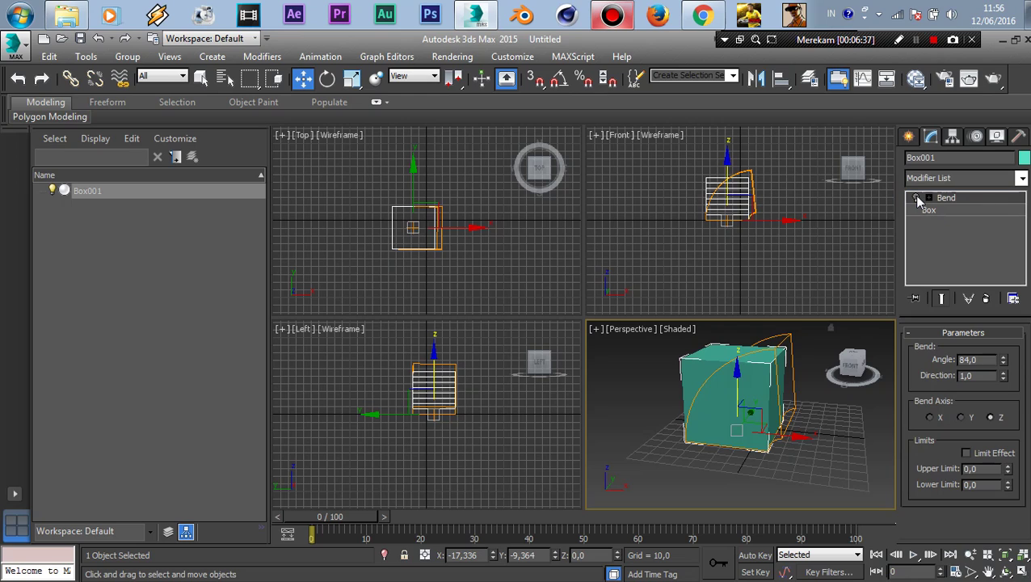
click(916, 198)
click(916, 198)
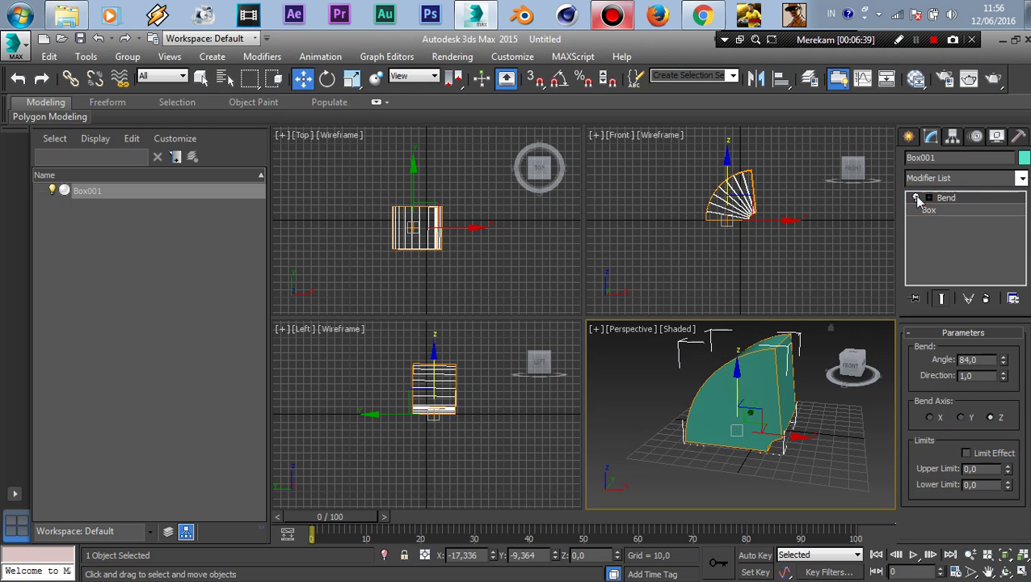
Remove the Bend modifier from Box001's stack and browse the Modifier List
click(987, 299)
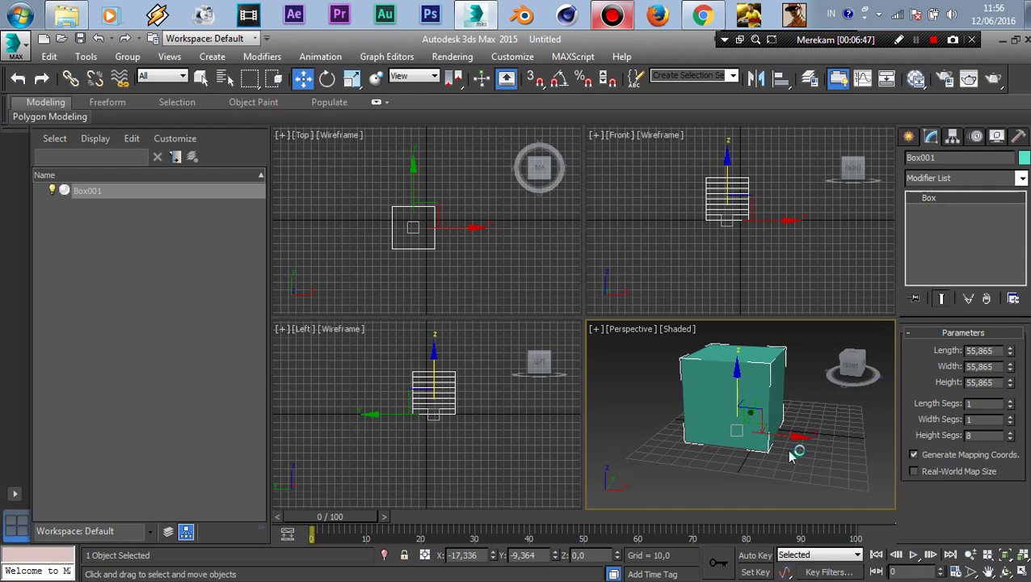
mouse_move(823, 432)
middle_down()
mouse_move(867, 449)
mouse_move(804, 439)
middle_up()
click(1021, 183)
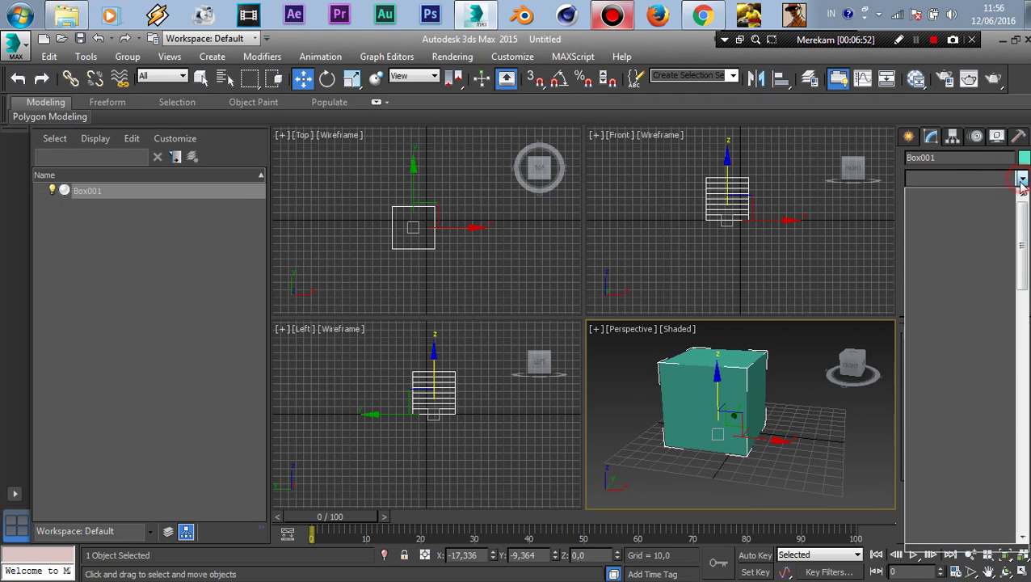
drag(1021, 218, 1021, 368)
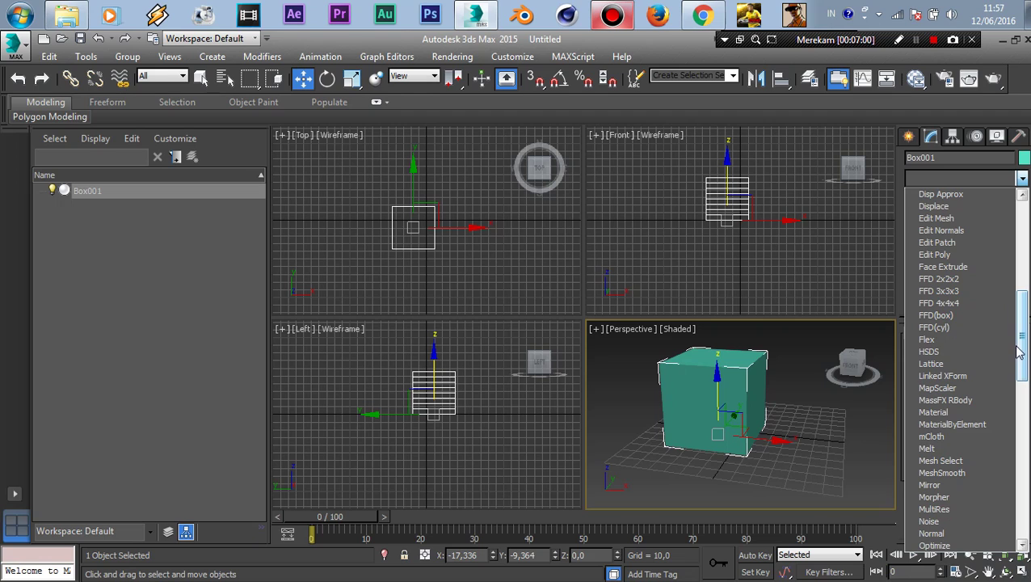
drag(1020, 353, 1023, 206)
click(1022, 177)
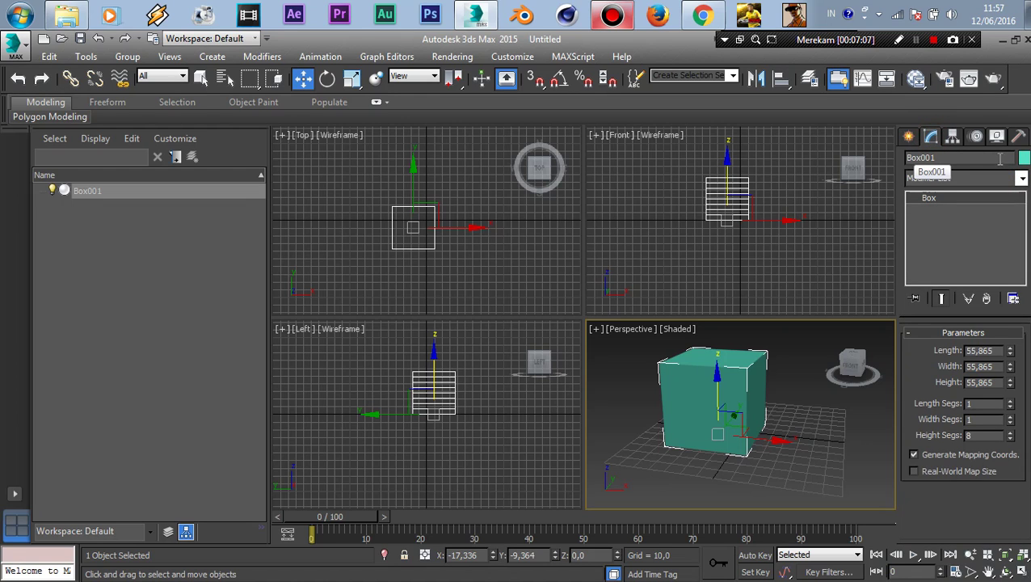
Add a fresh Bend modifier to the box at angle 0, leaving it straight
drag(955, 155, 886, 158)
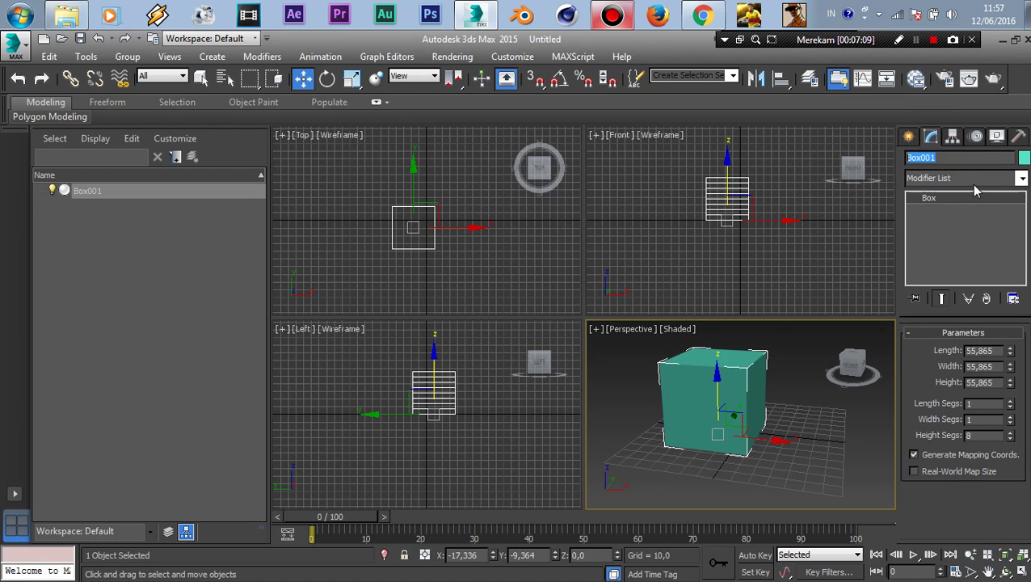
click(947, 203)
click(953, 205)
click(1021, 178)
click(937, 460)
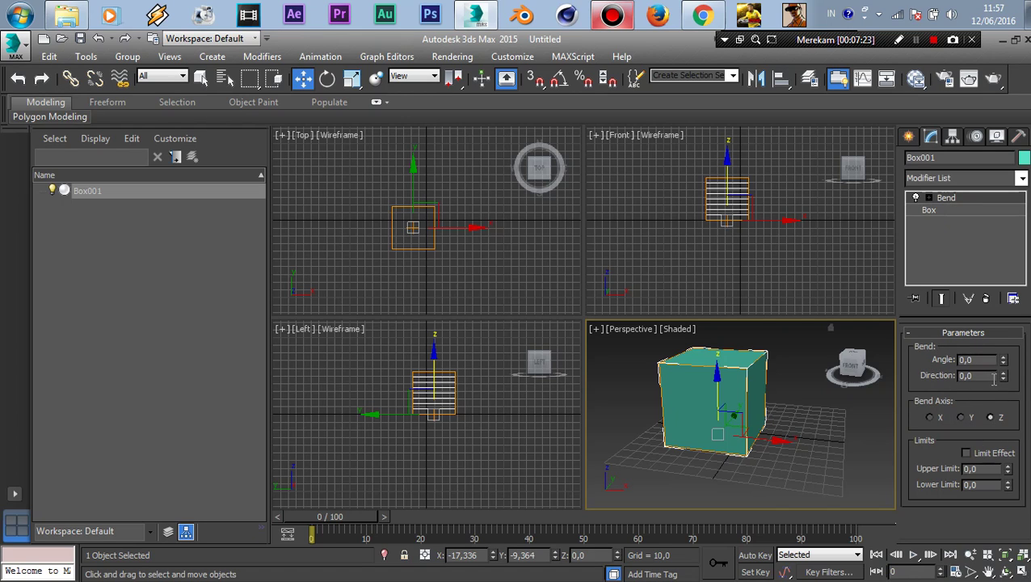
Expand the Bend modifier in the stack and switch to its Center sub-object
click(939, 213)
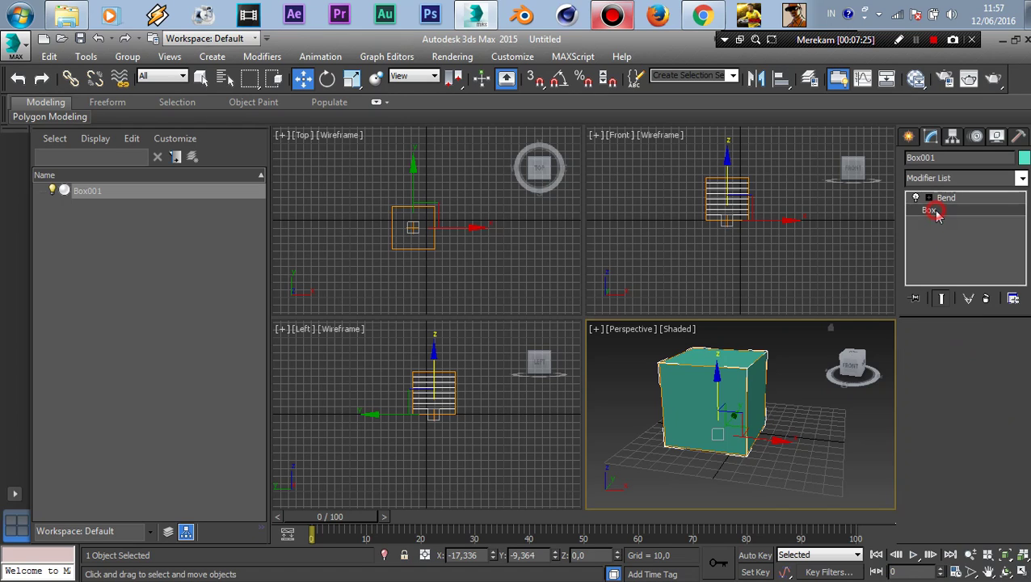
click(928, 197)
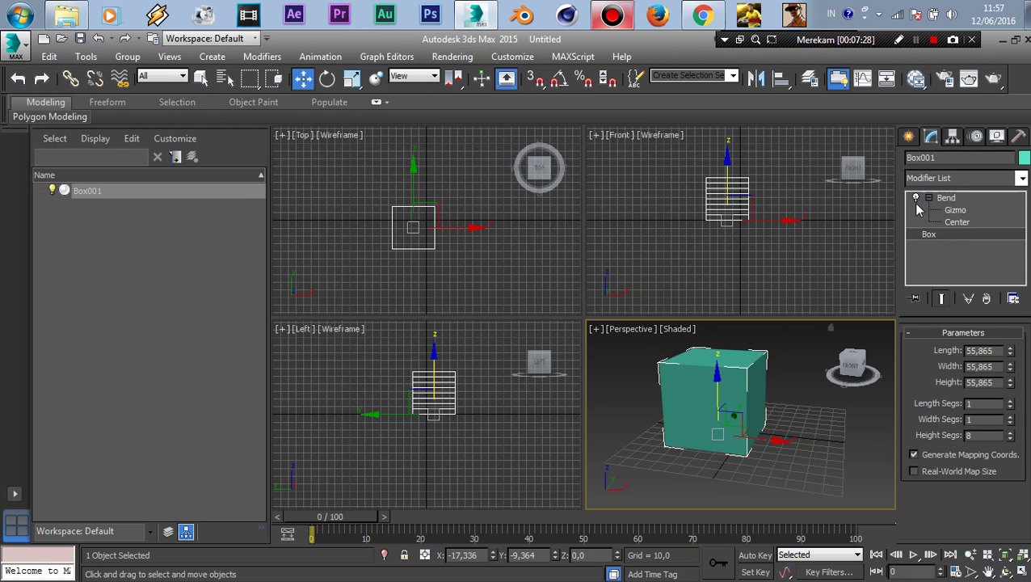
click(929, 198)
click(928, 198)
click(963, 226)
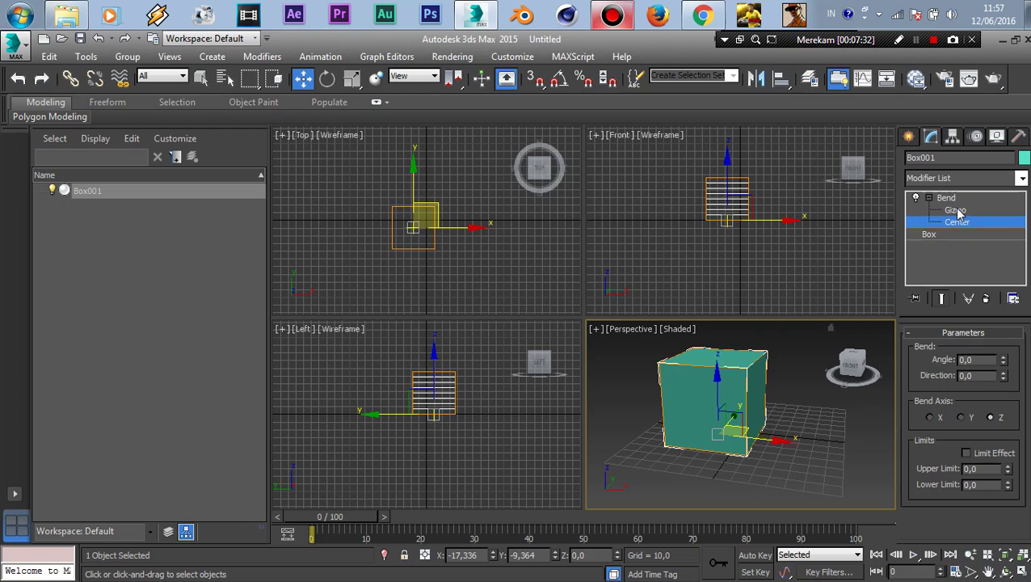
click(957, 211)
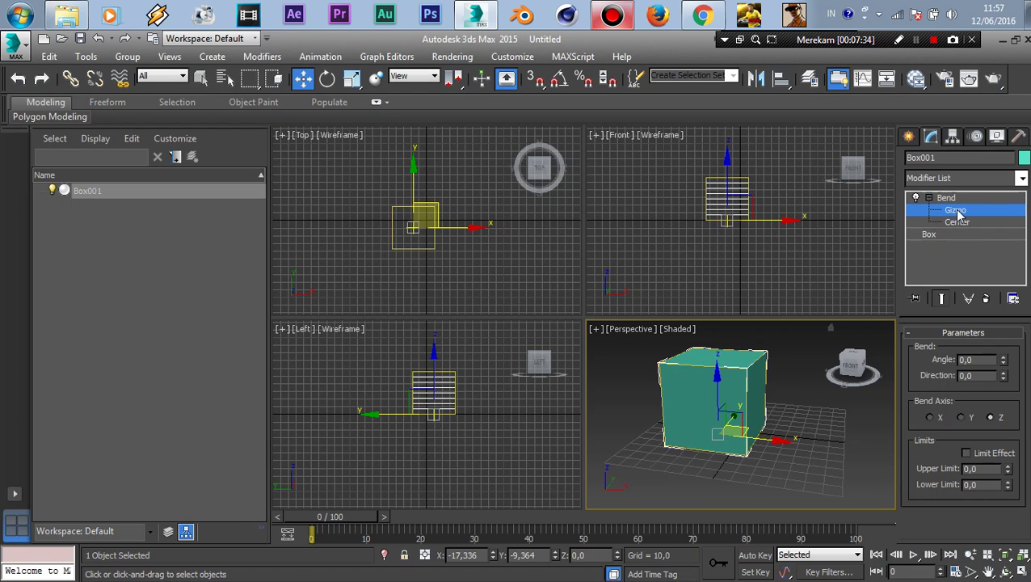
click(959, 222)
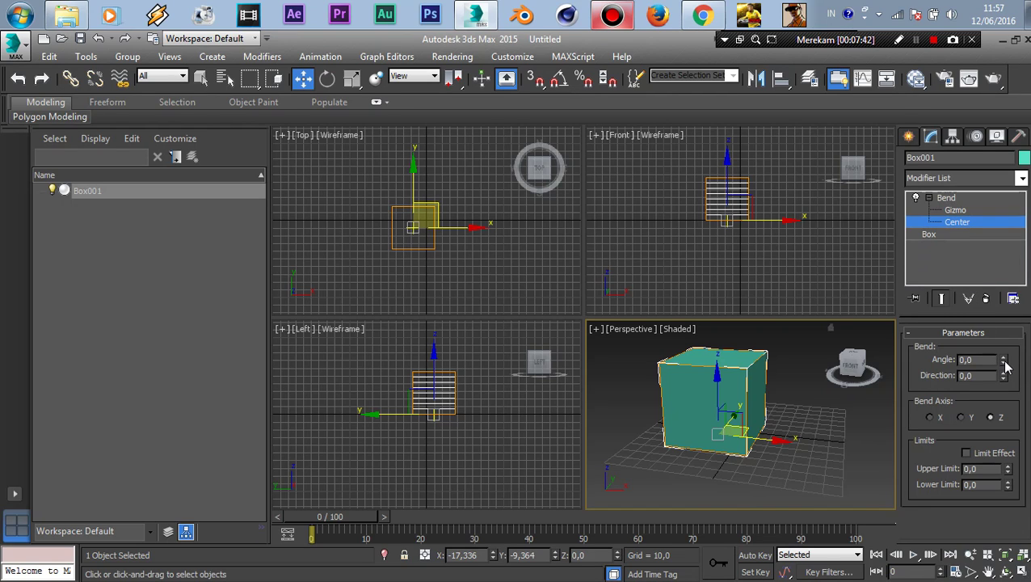
Raise the Bend centre along Z to the box's top, about 36.937, keeping the angle at 0
drag(1004, 366, 1004, 363)
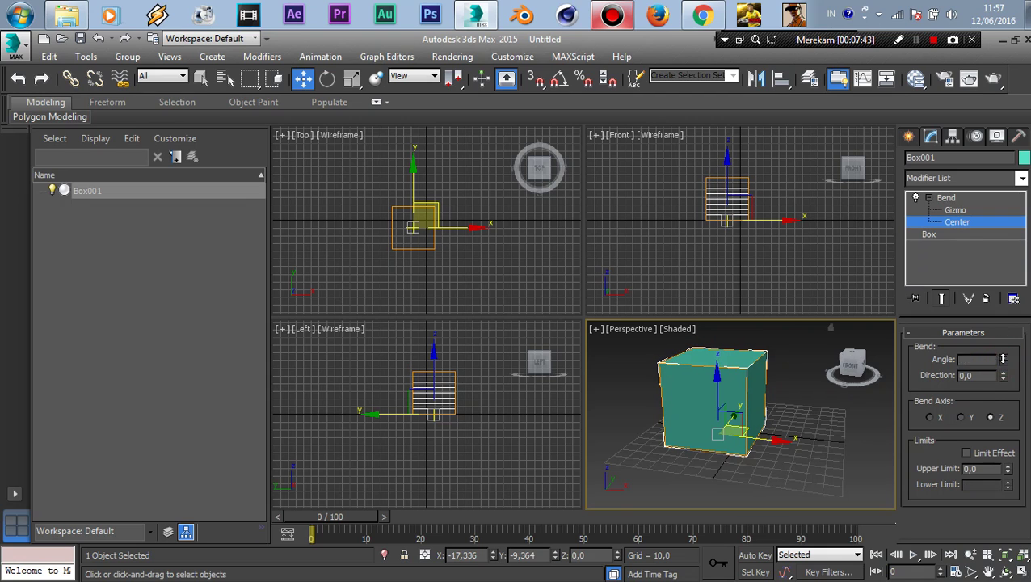
click(944, 223)
mouse_move(716, 375)
mouse_down()
mouse_move(716, 353)
mouse_move(717, 373)
mouse_up()
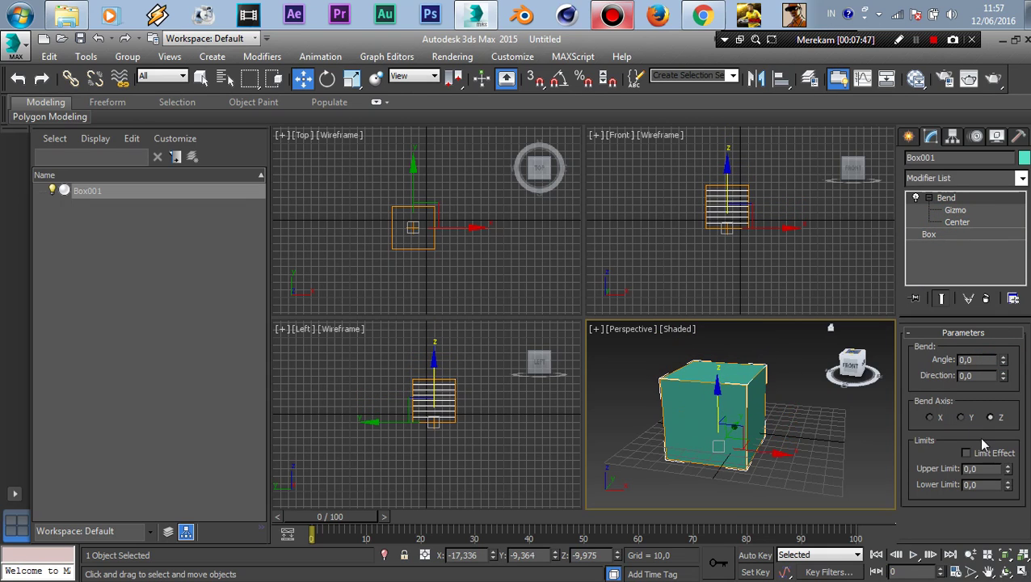
click(952, 222)
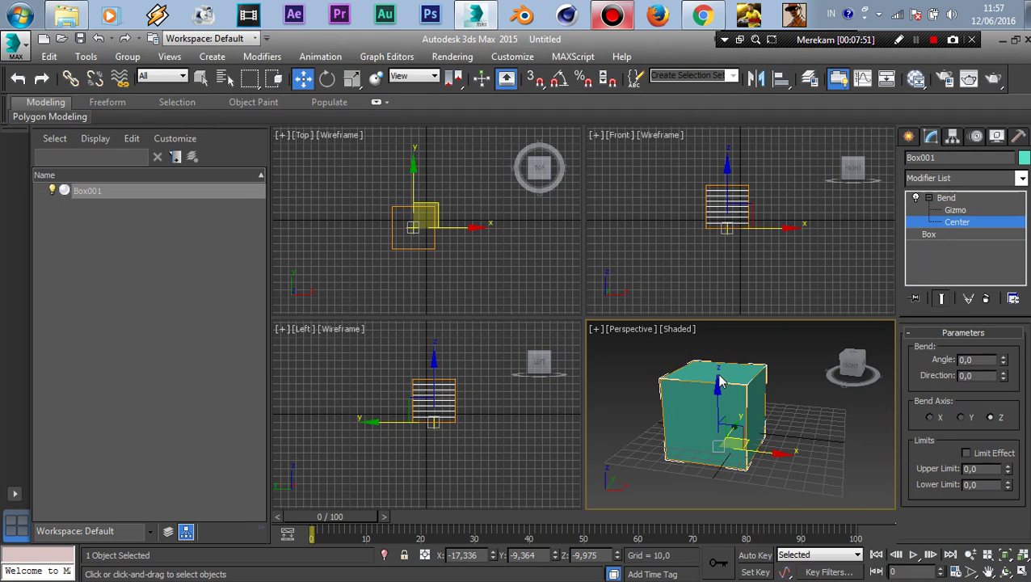
drag(716, 394, 716, 339)
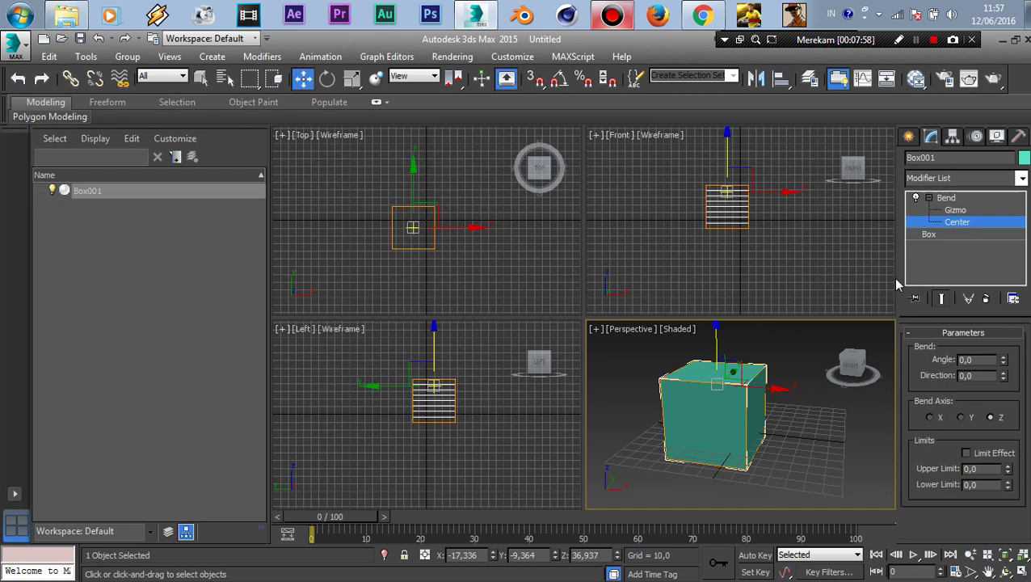
Reselect the Bend's Center and move it up to the top of the box
click(963, 226)
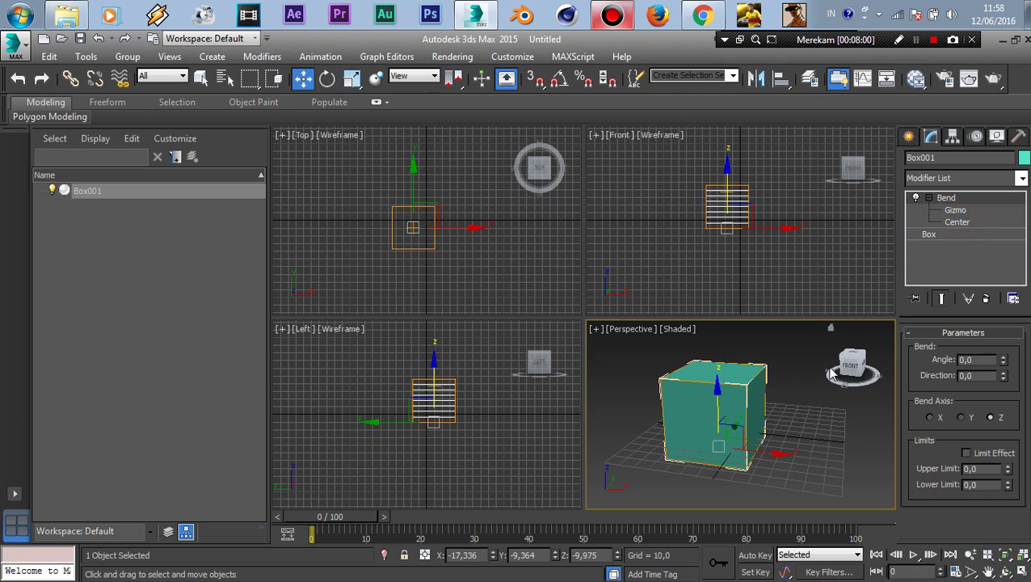
click(946, 197)
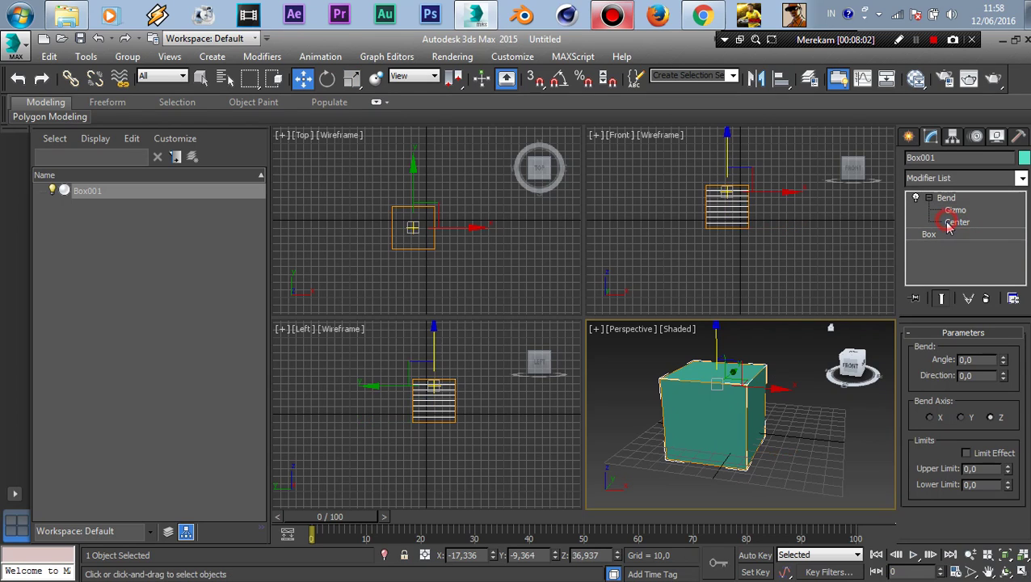
click(957, 221)
mouse_move(718, 380)
mouse_down()
mouse_move(718, 329)
mouse_move(717, 372)
mouse_up()
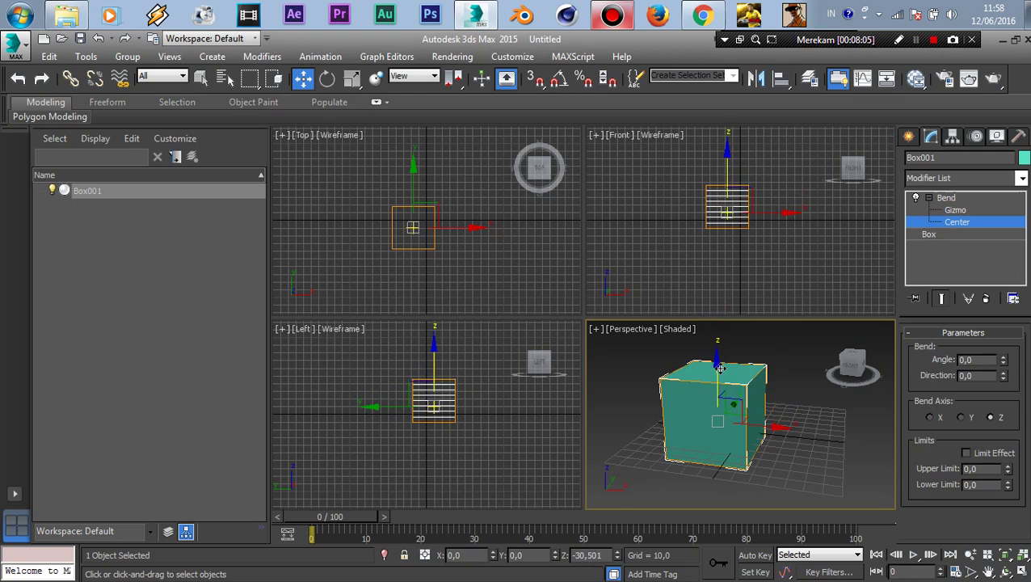
Move the Bend gizmo above the box, bring it back in line, and collapse the Bend entry
click(955, 210)
drag(716, 369, 716, 369)
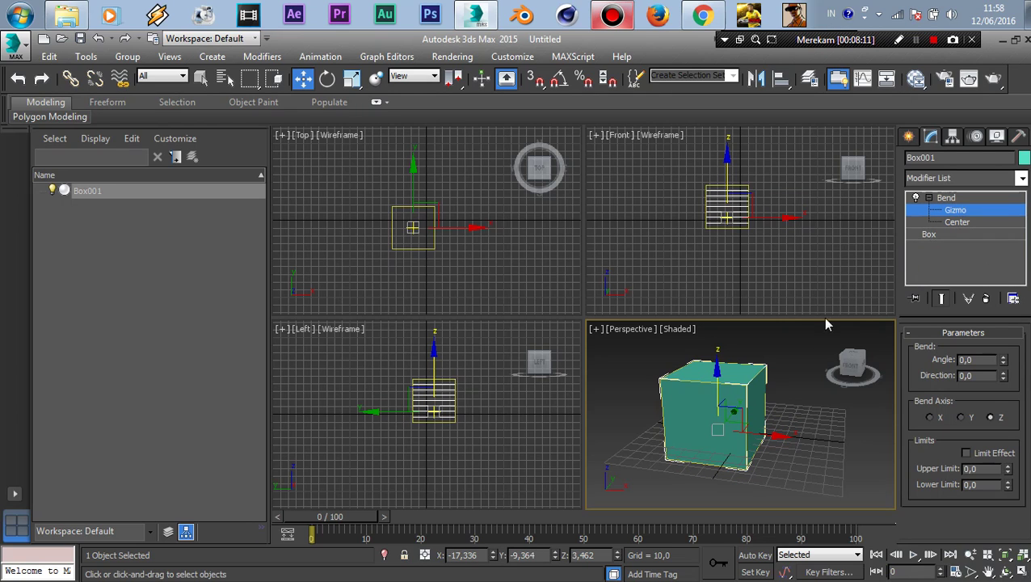
mouse_move(718, 370)
mouse_down()
mouse_move(719, 353)
mouse_move(729, 356)
mouse_move(728, 388)
mouse_up()
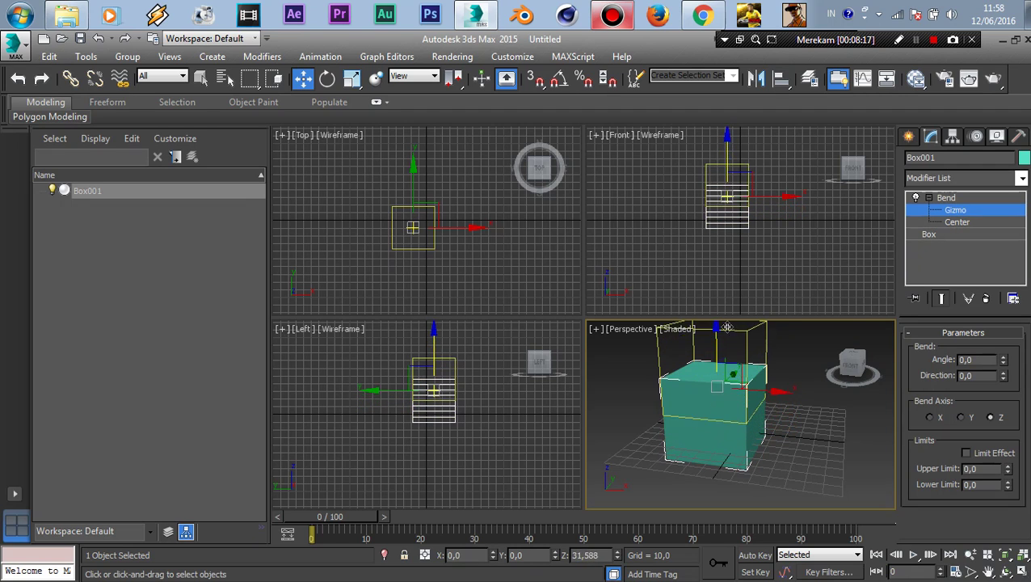
drag(727, 388, 726, 373)
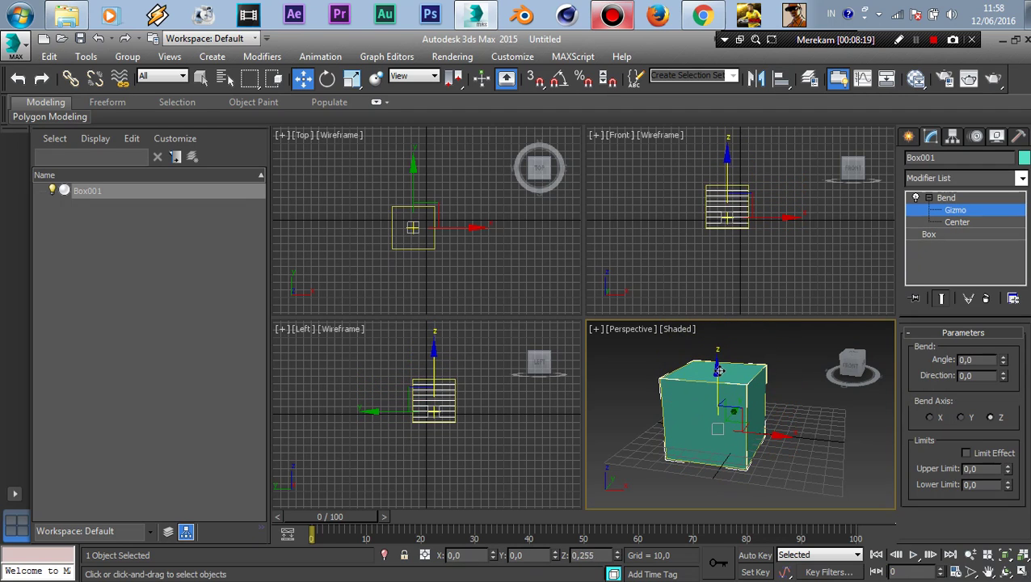
click(926, 197)
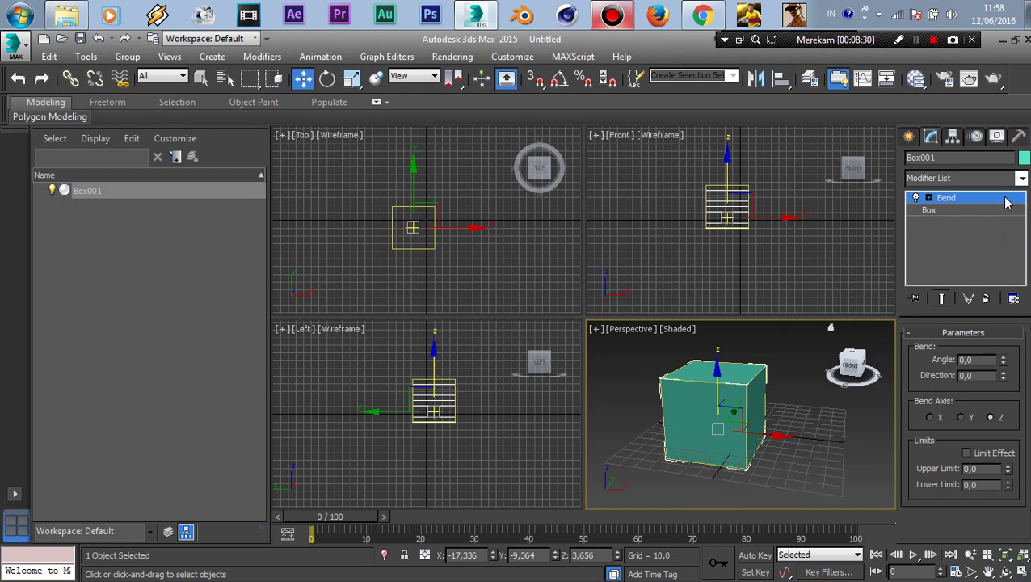
Switch the Command Panel to Create to show the Standard Primitives
click(910, 138)
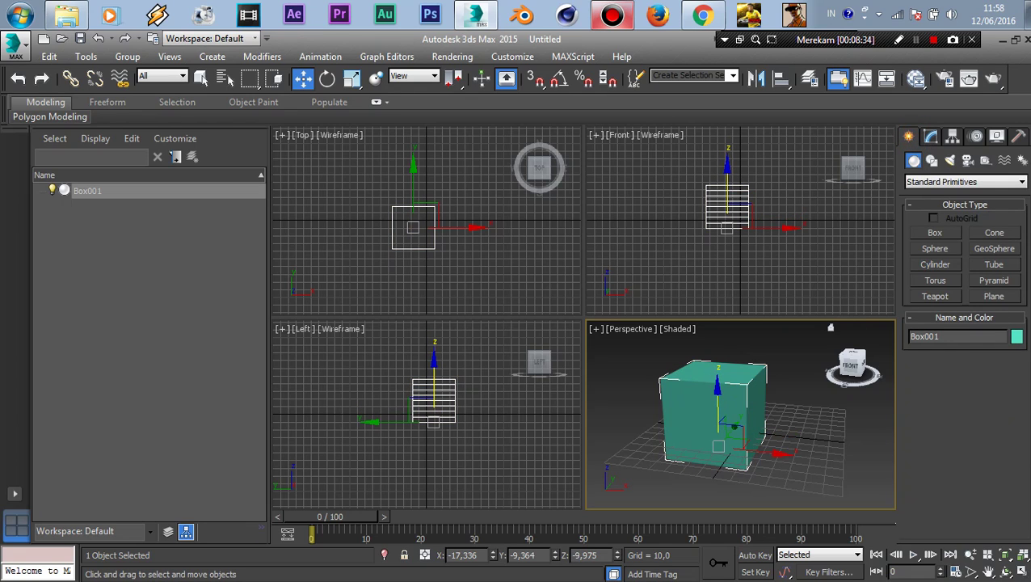